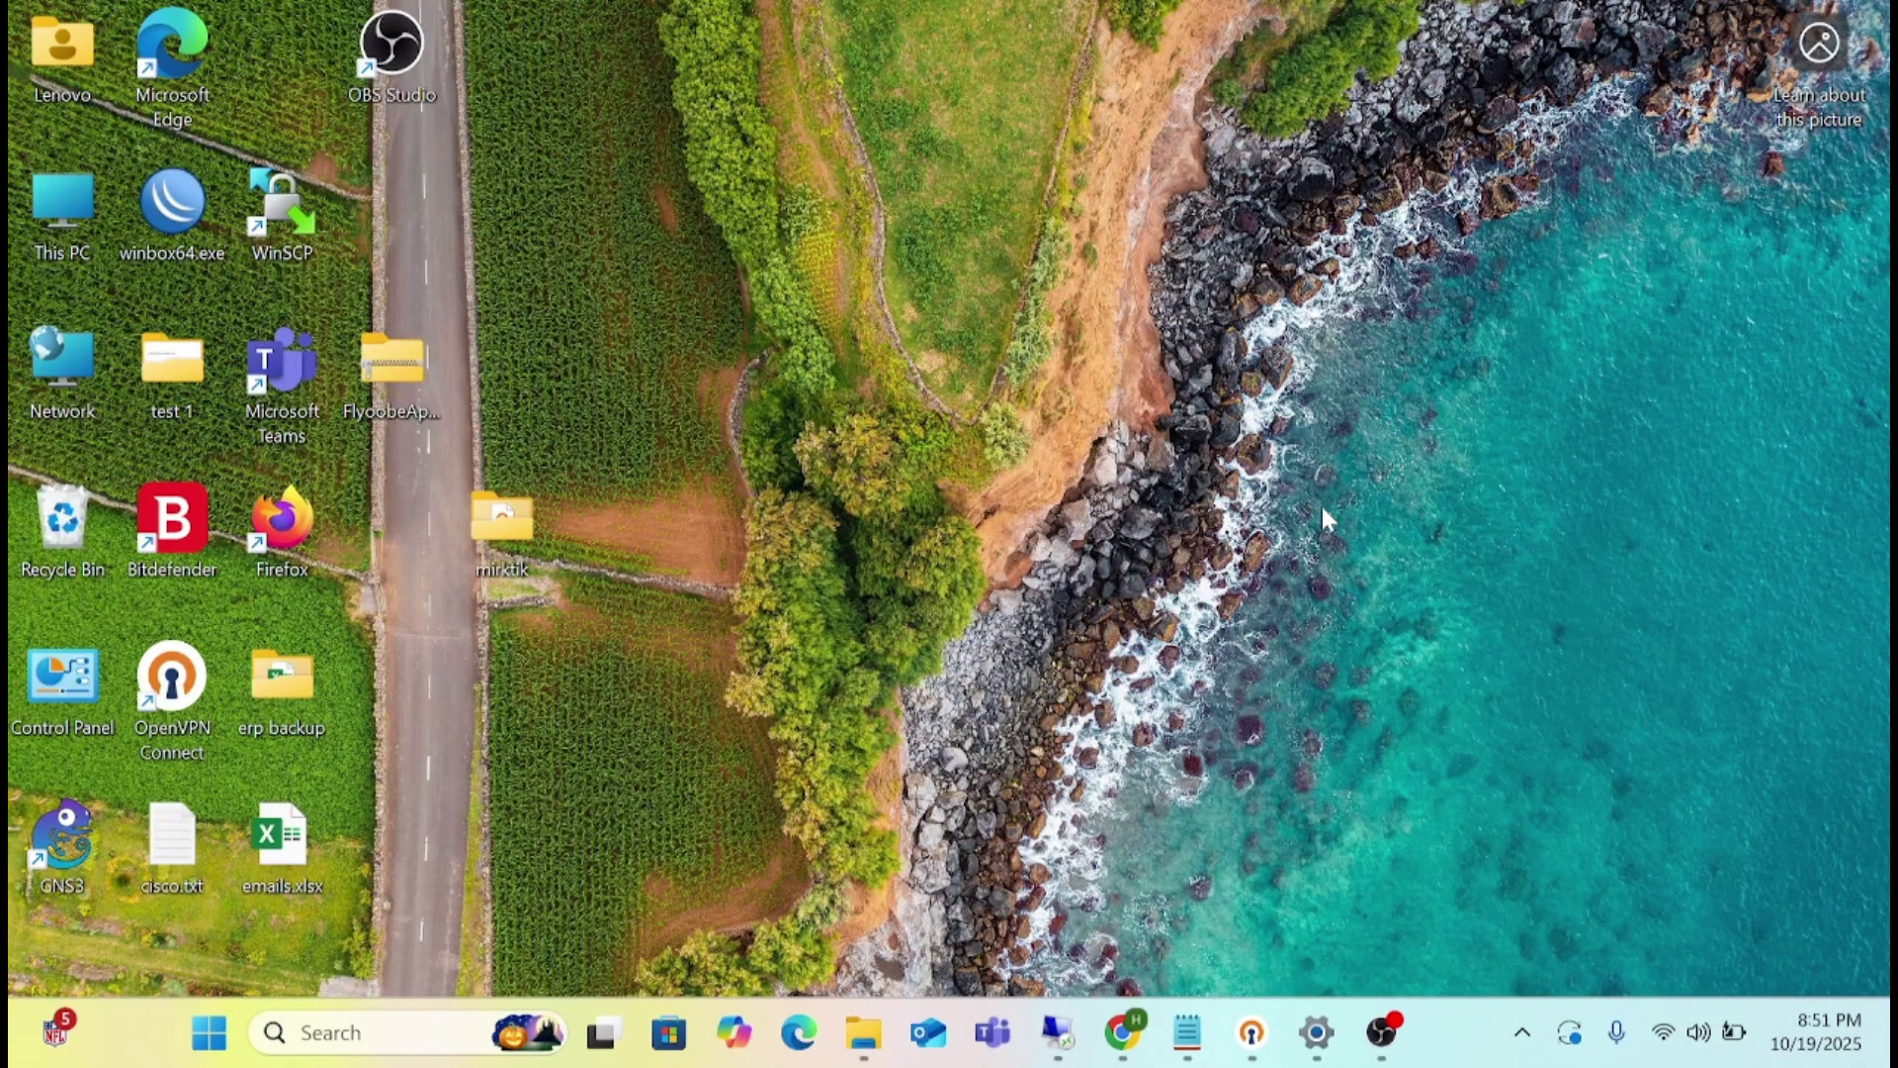
- Restore the Settings window showing Windows Update with the version 25H2 offer
left_click(1318, 1034)
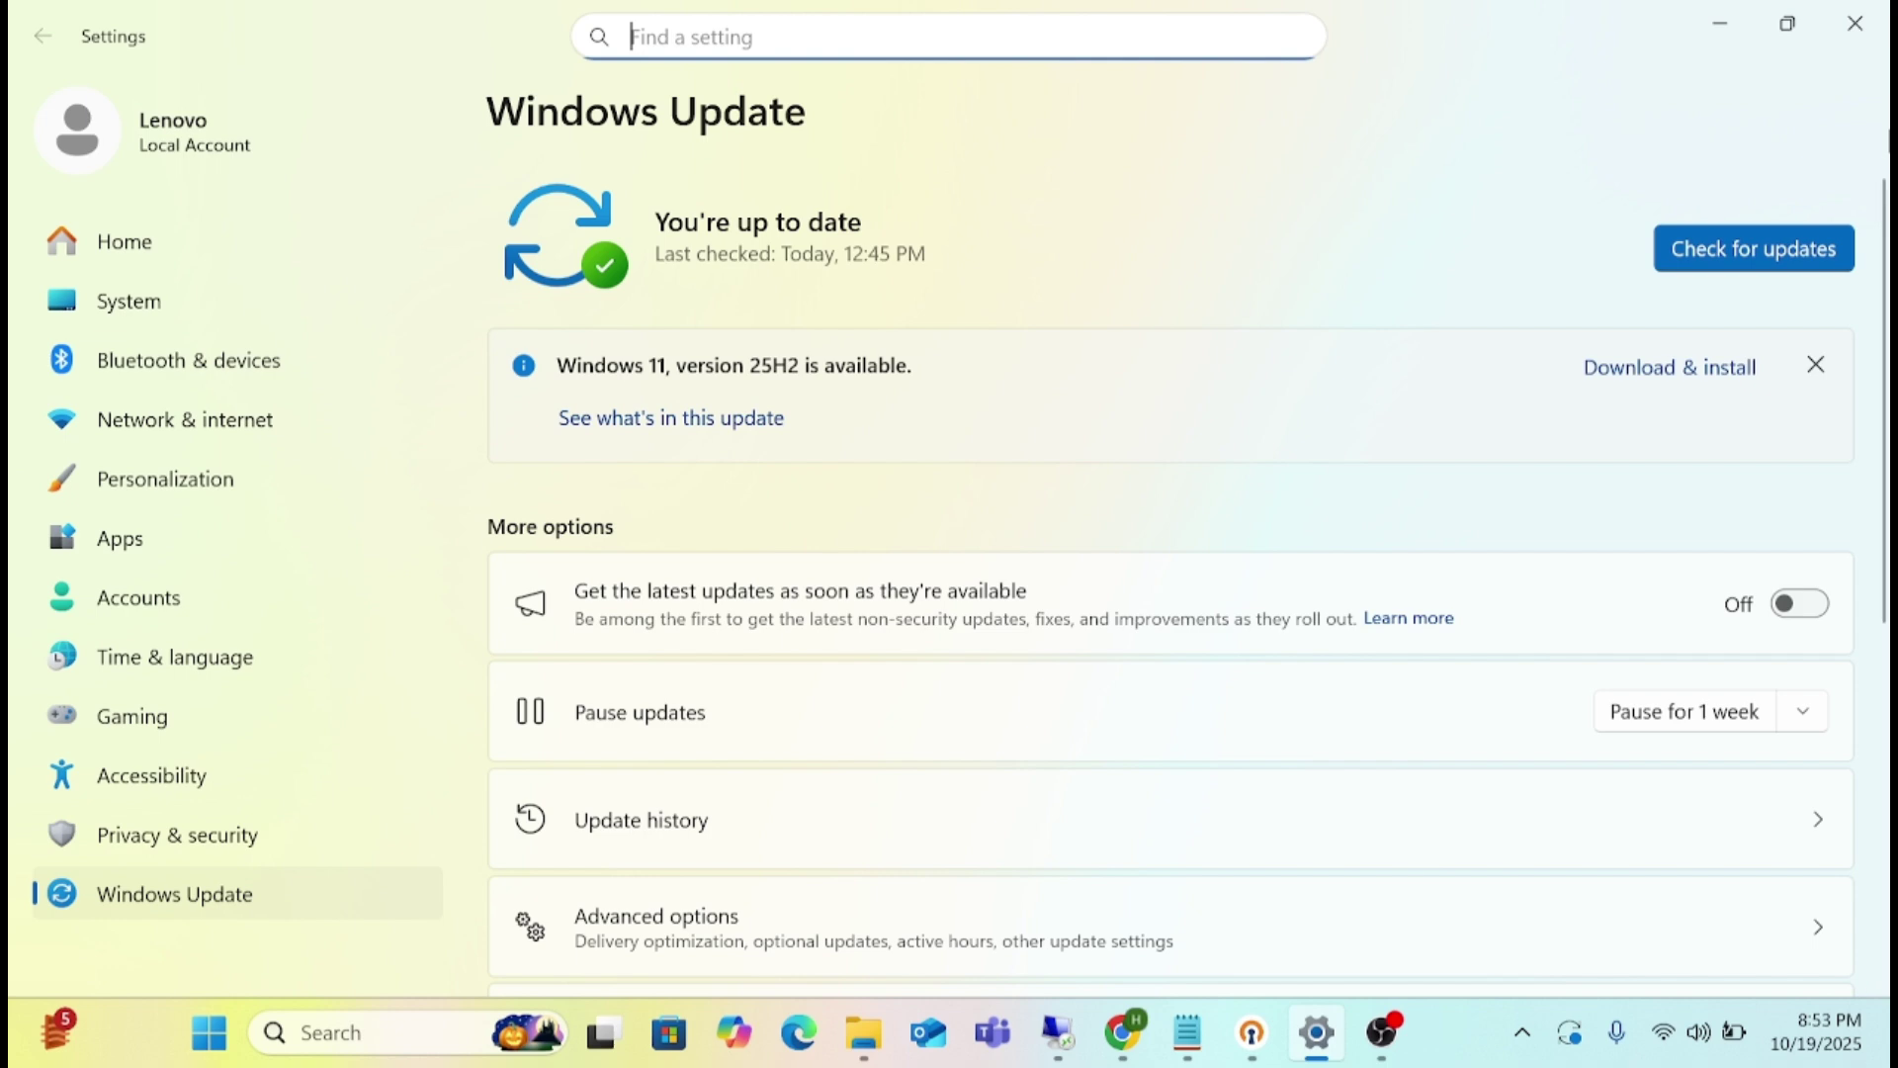
- Minimize Settings and switch to the remote PC session showing the tips2fix enablement-package page
left_click(1708, 29)
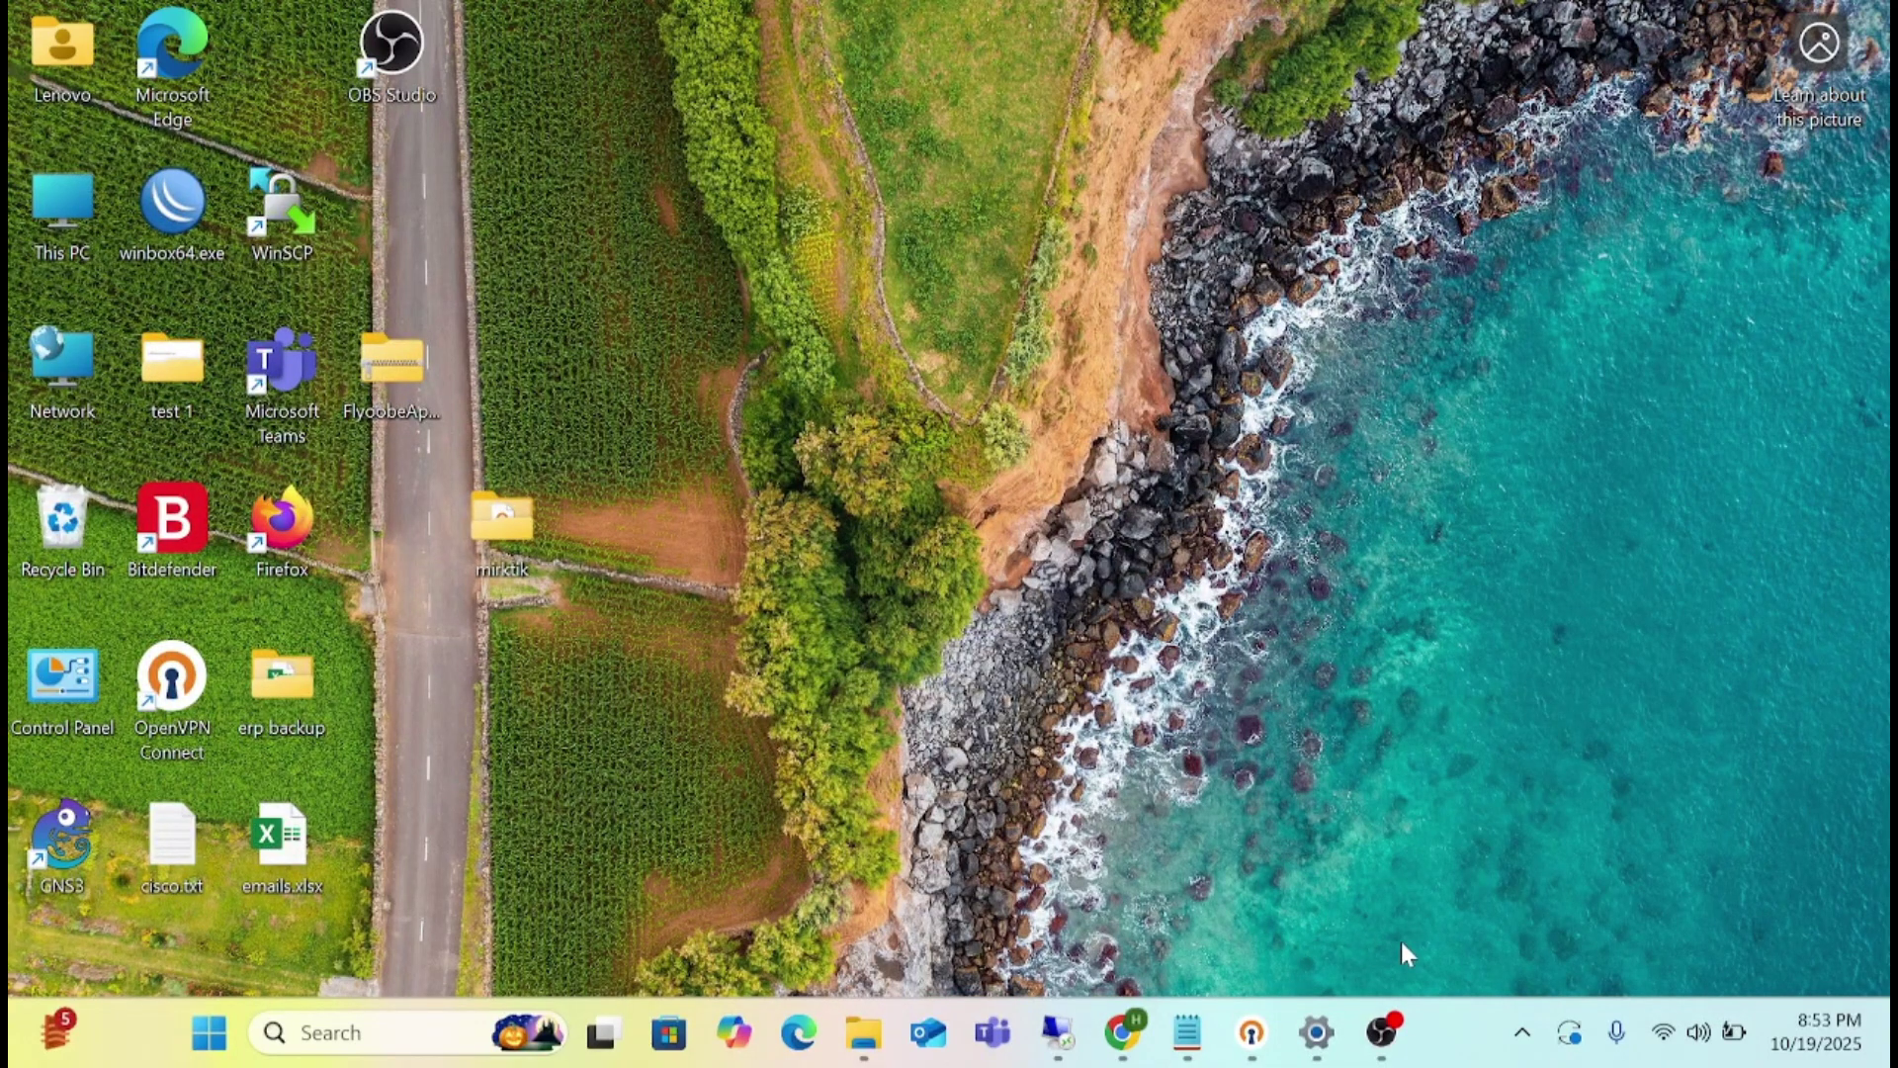
left_click(1056, 1032)
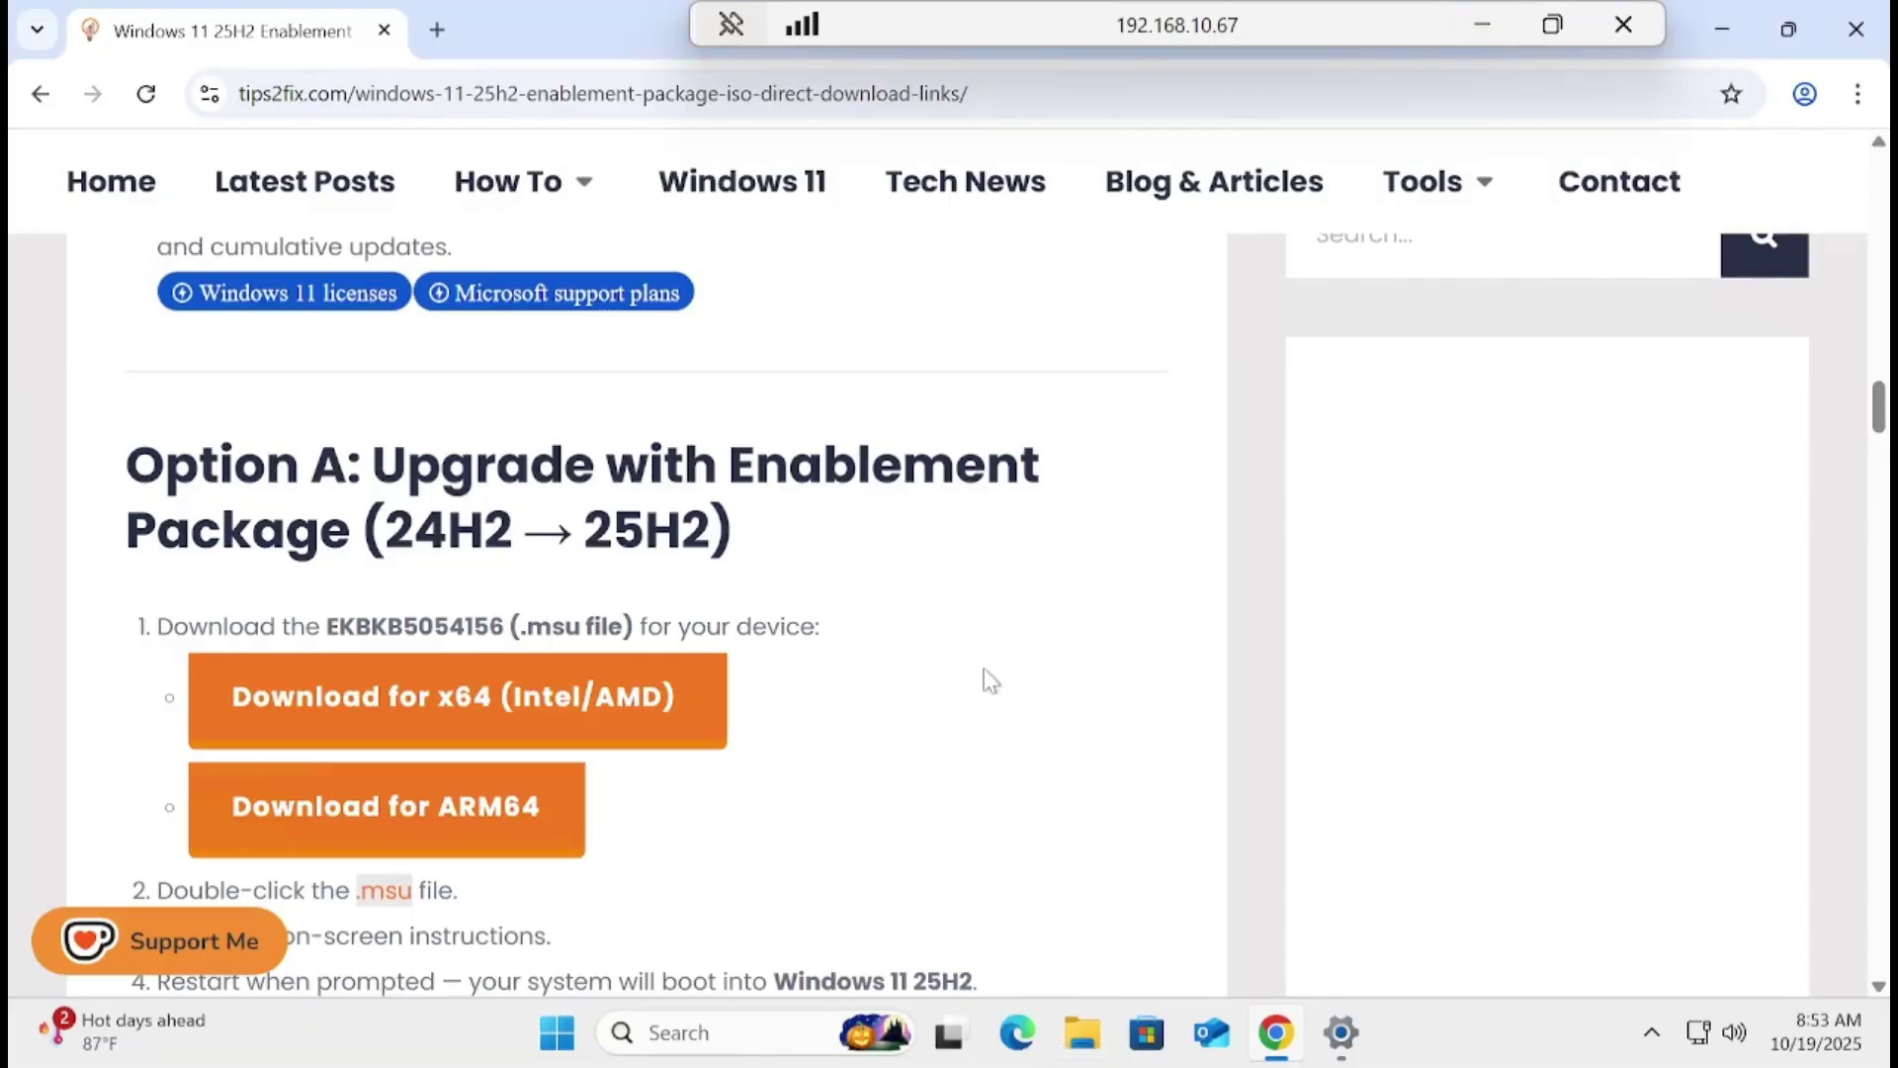
- Run winver on the remote PC to confirm it is on 24H2 build 26100.5074
left_click(1710, 10)
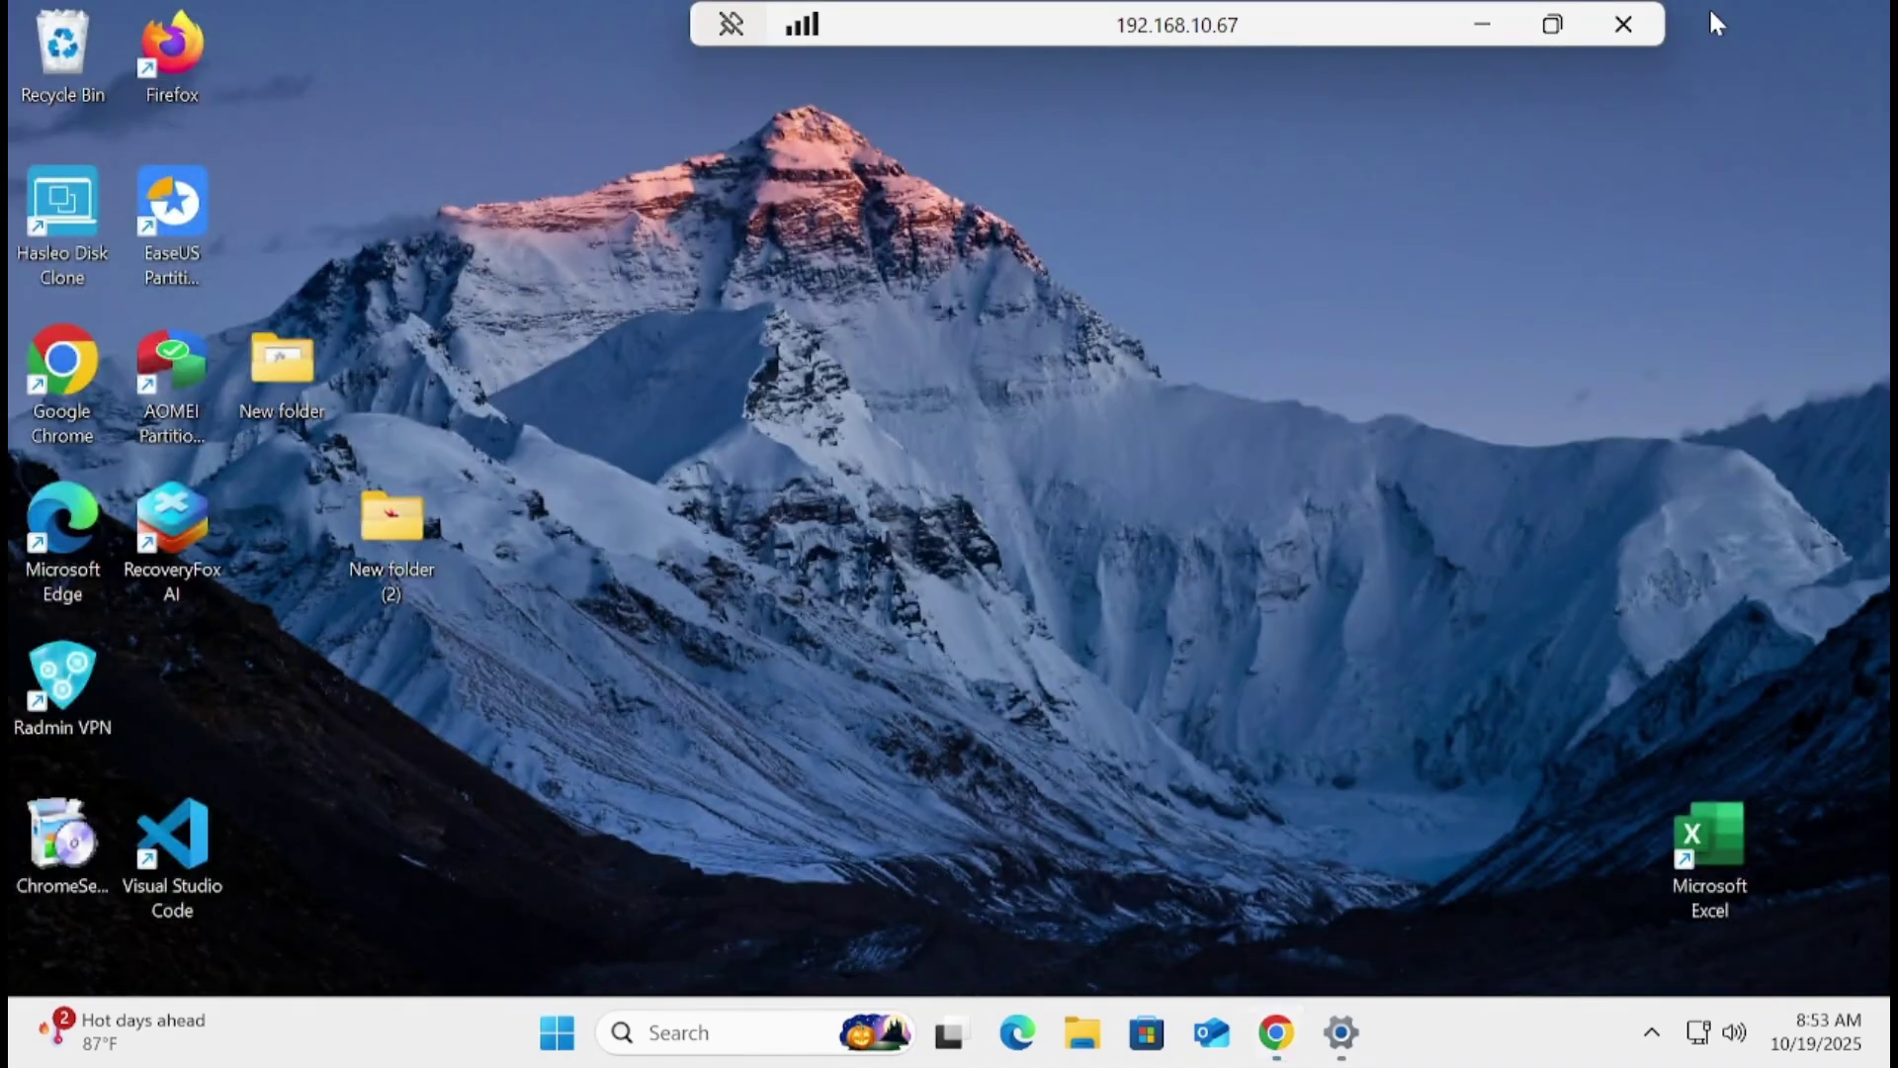
left_click(556, 1034)
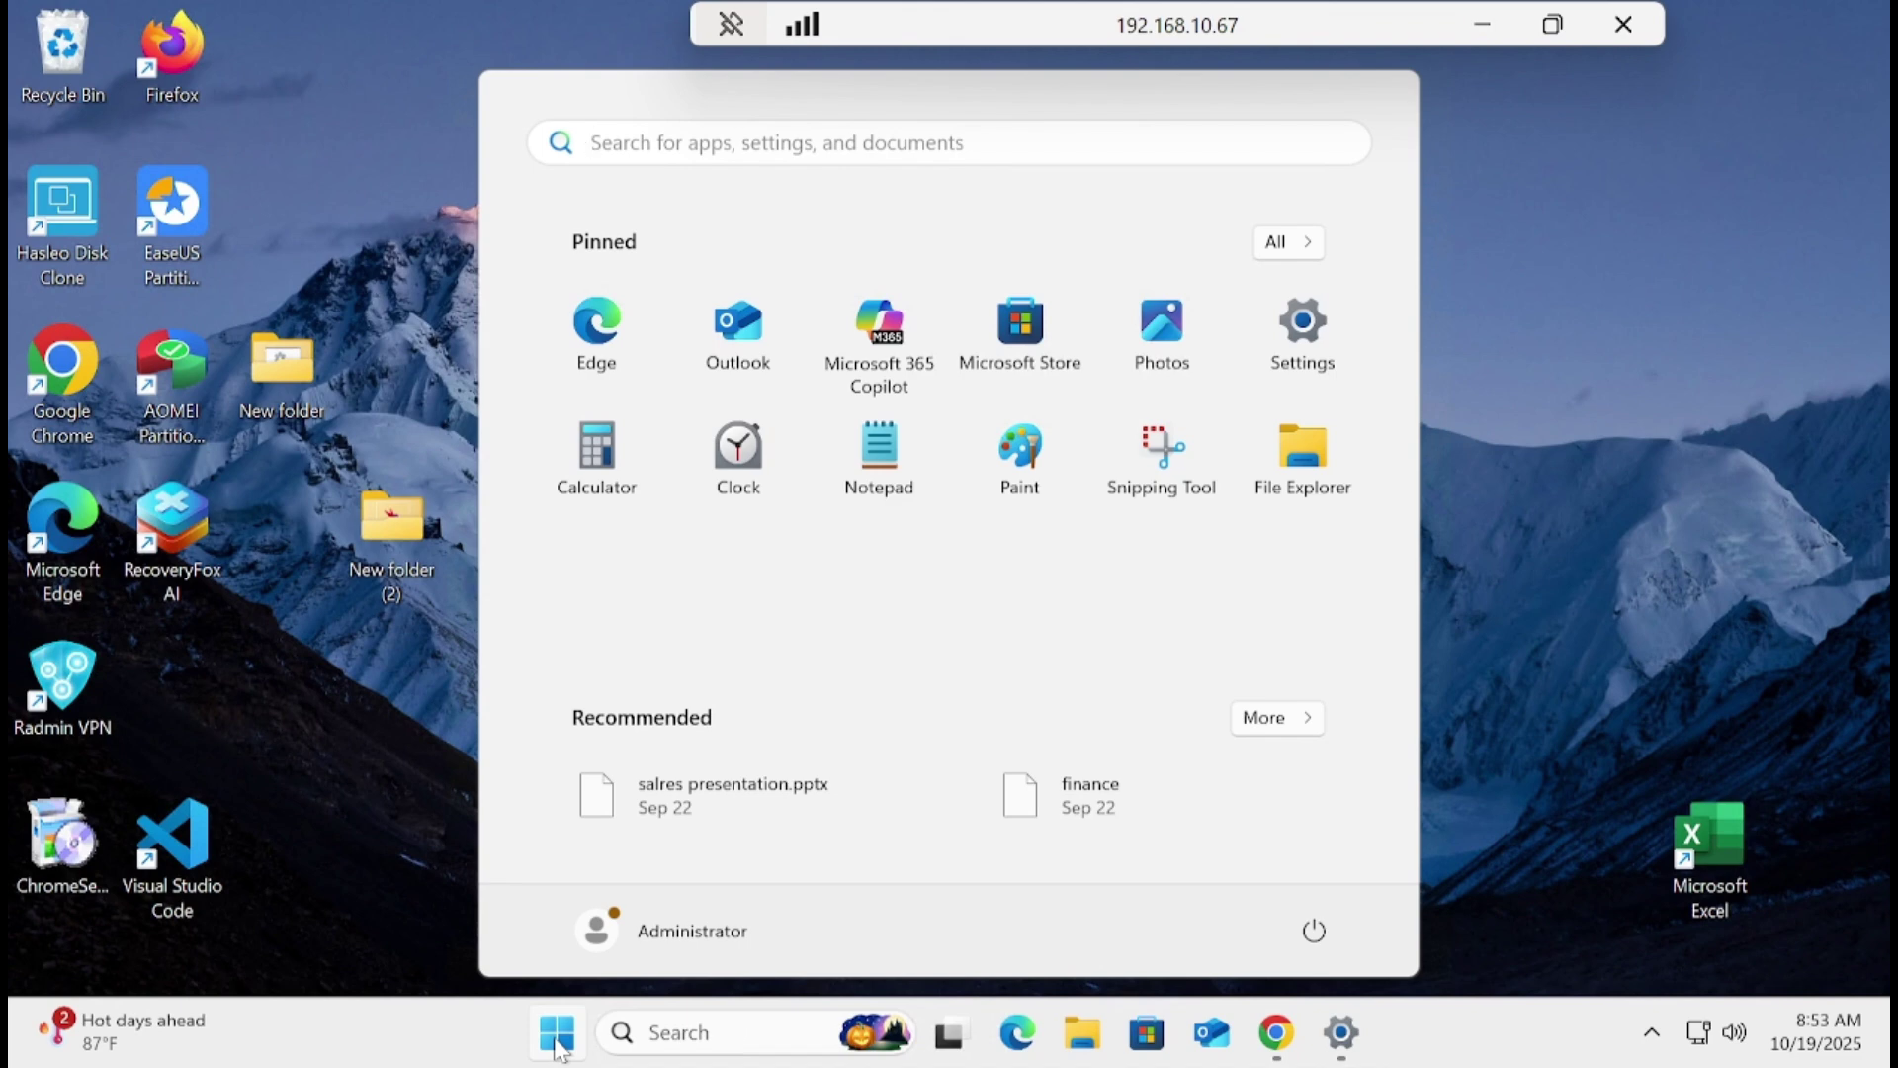
type("win")
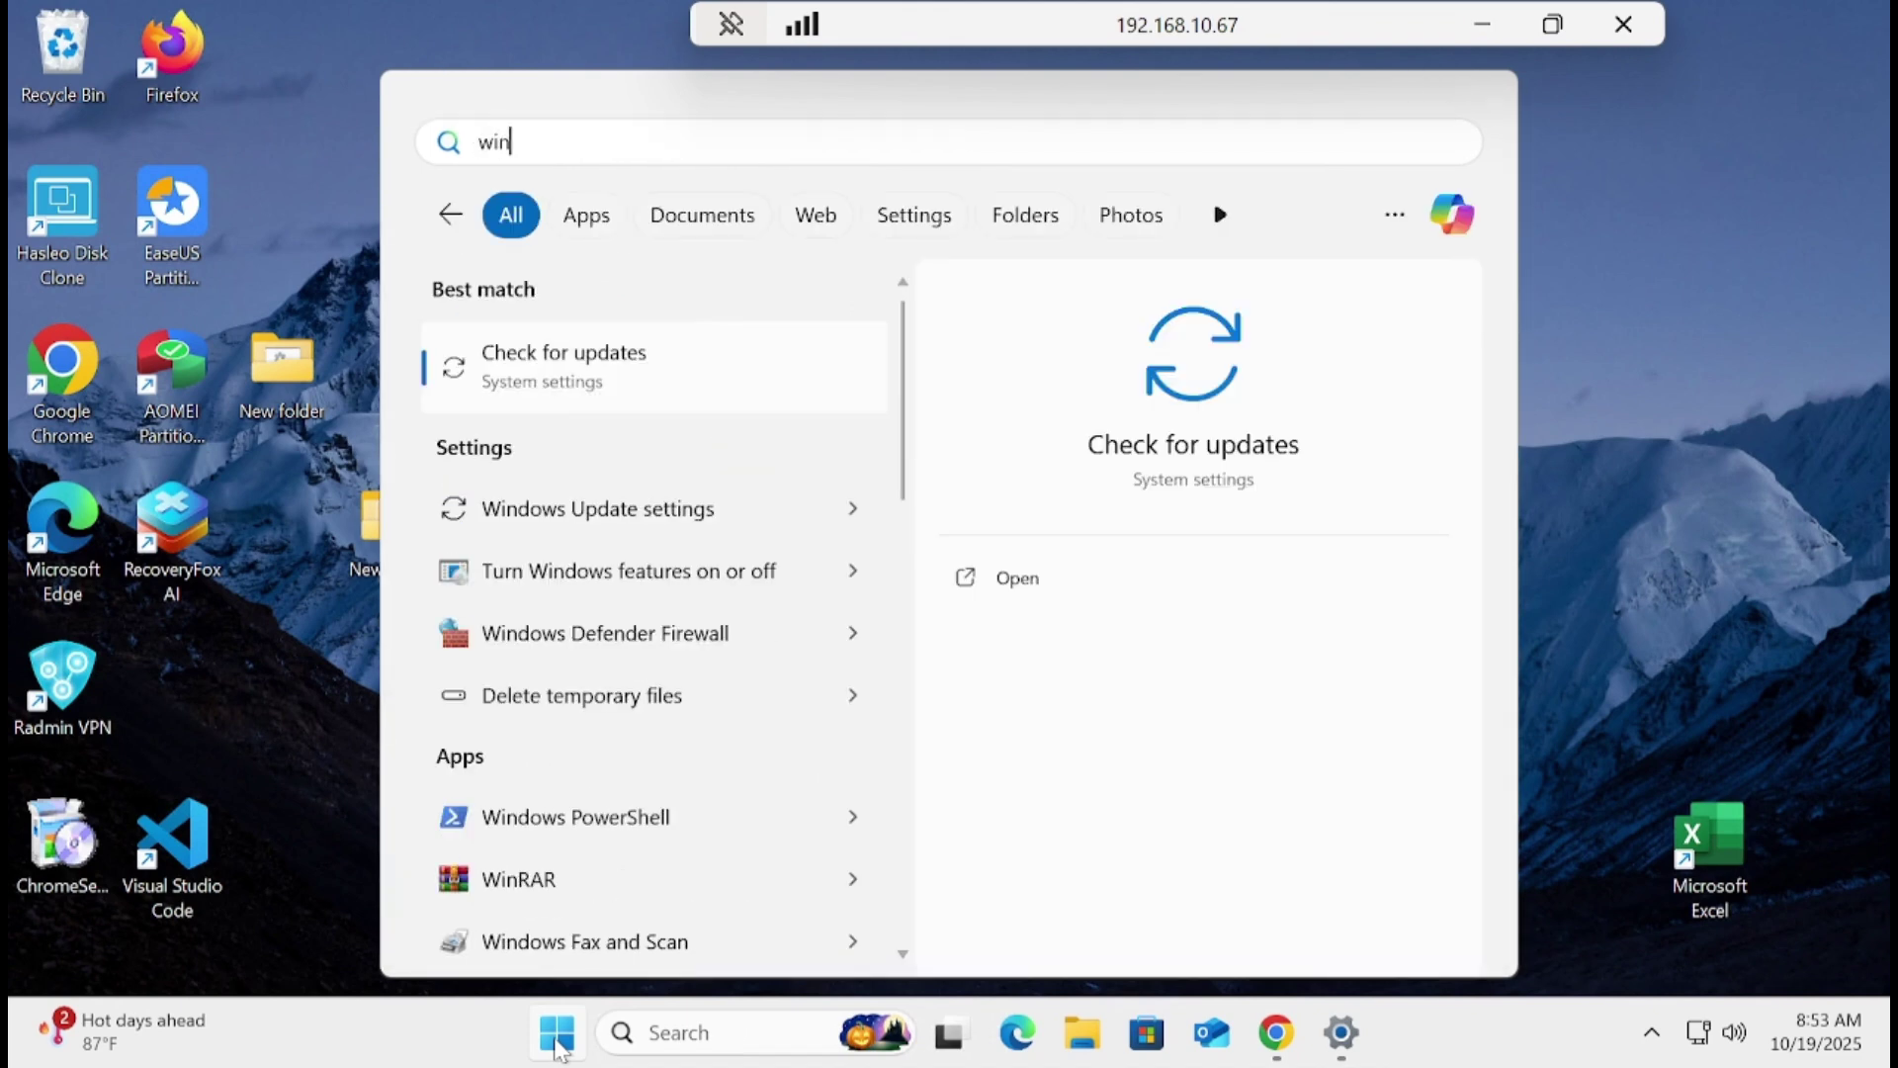
type("ver")
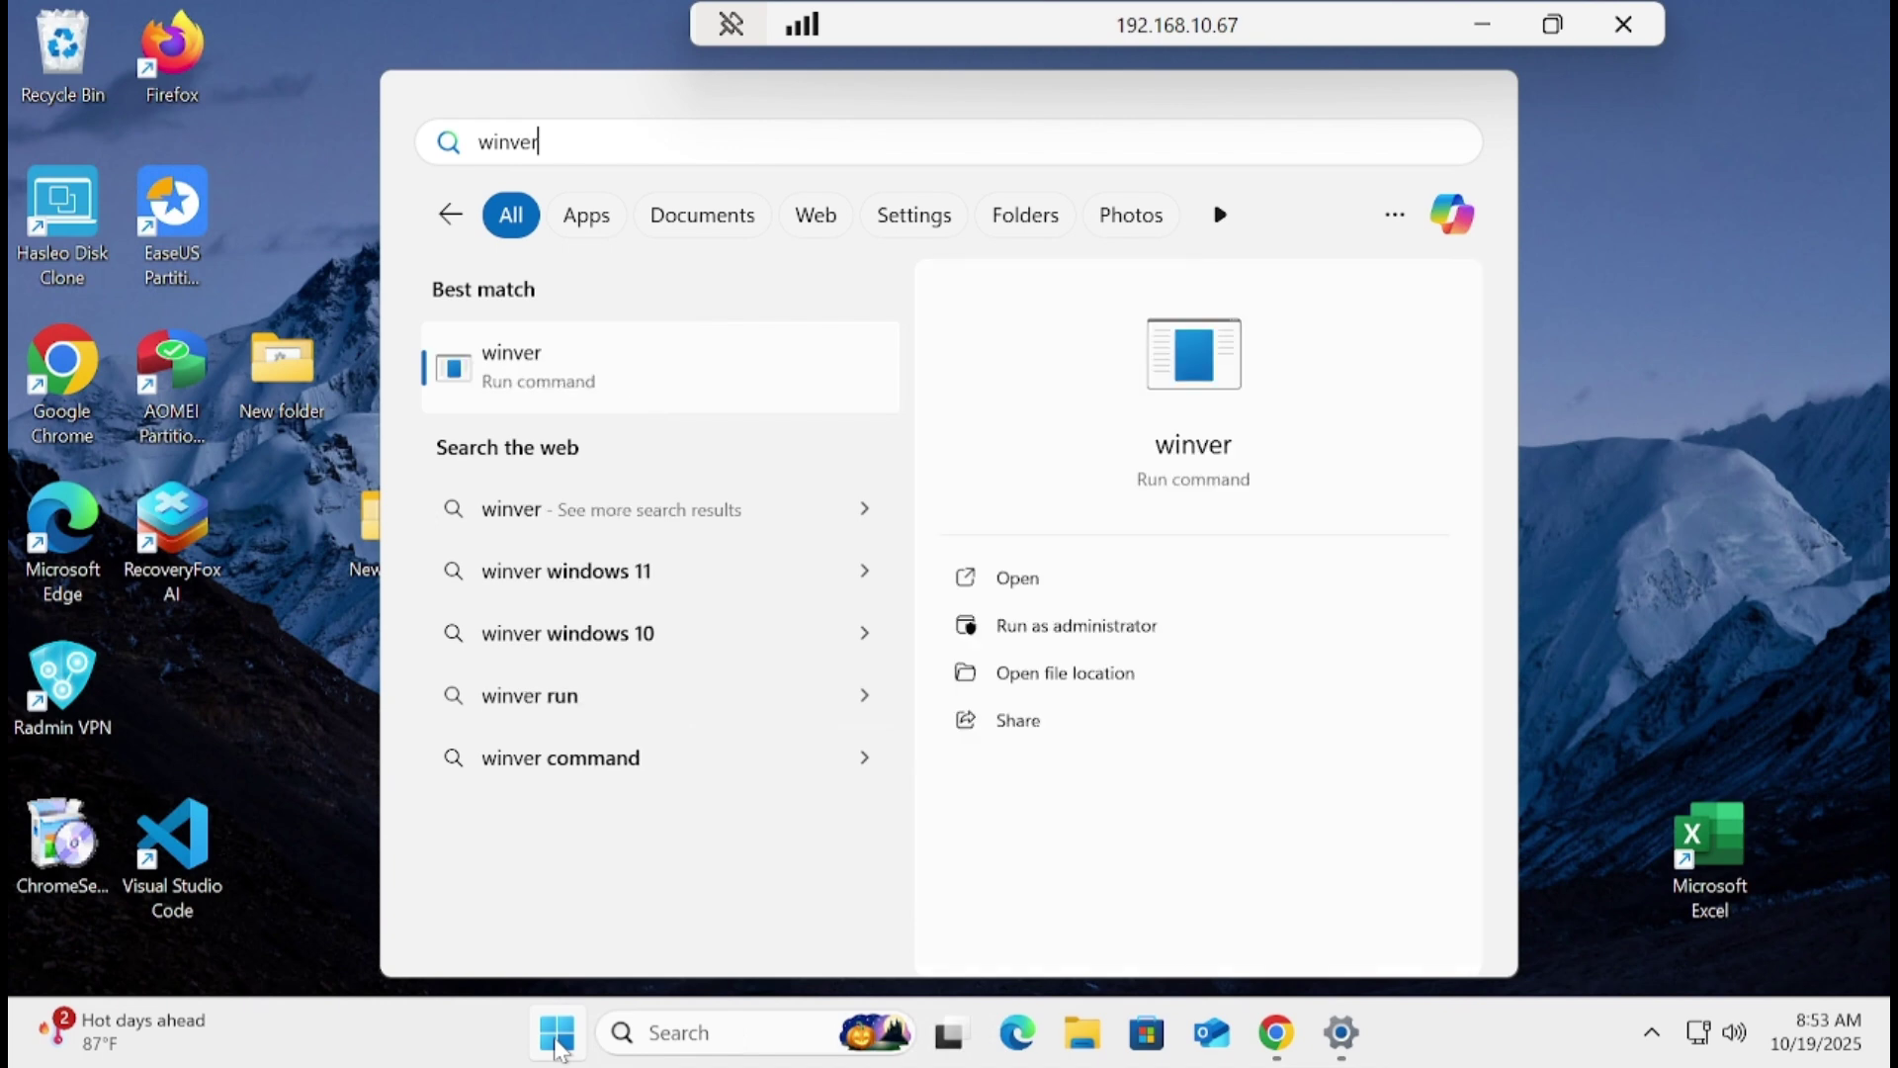
key("Return")
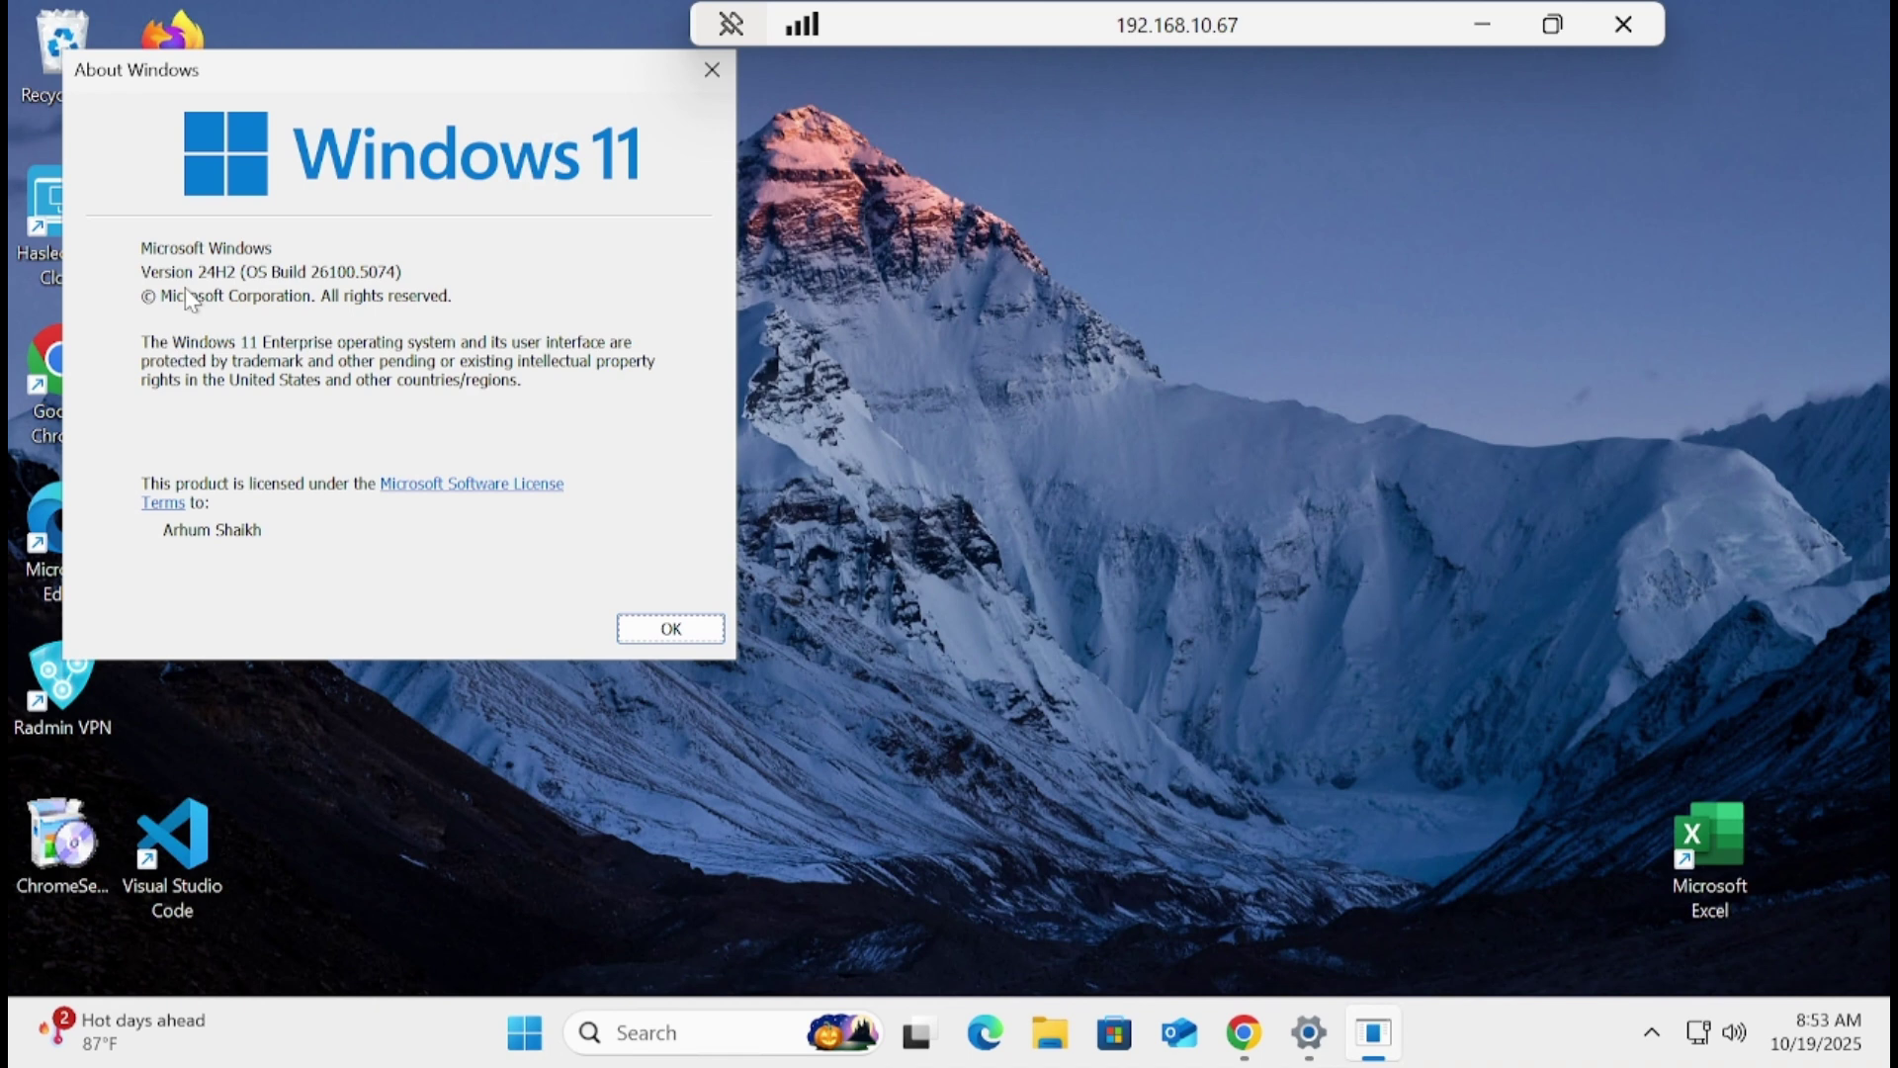
left_click(712, 71)
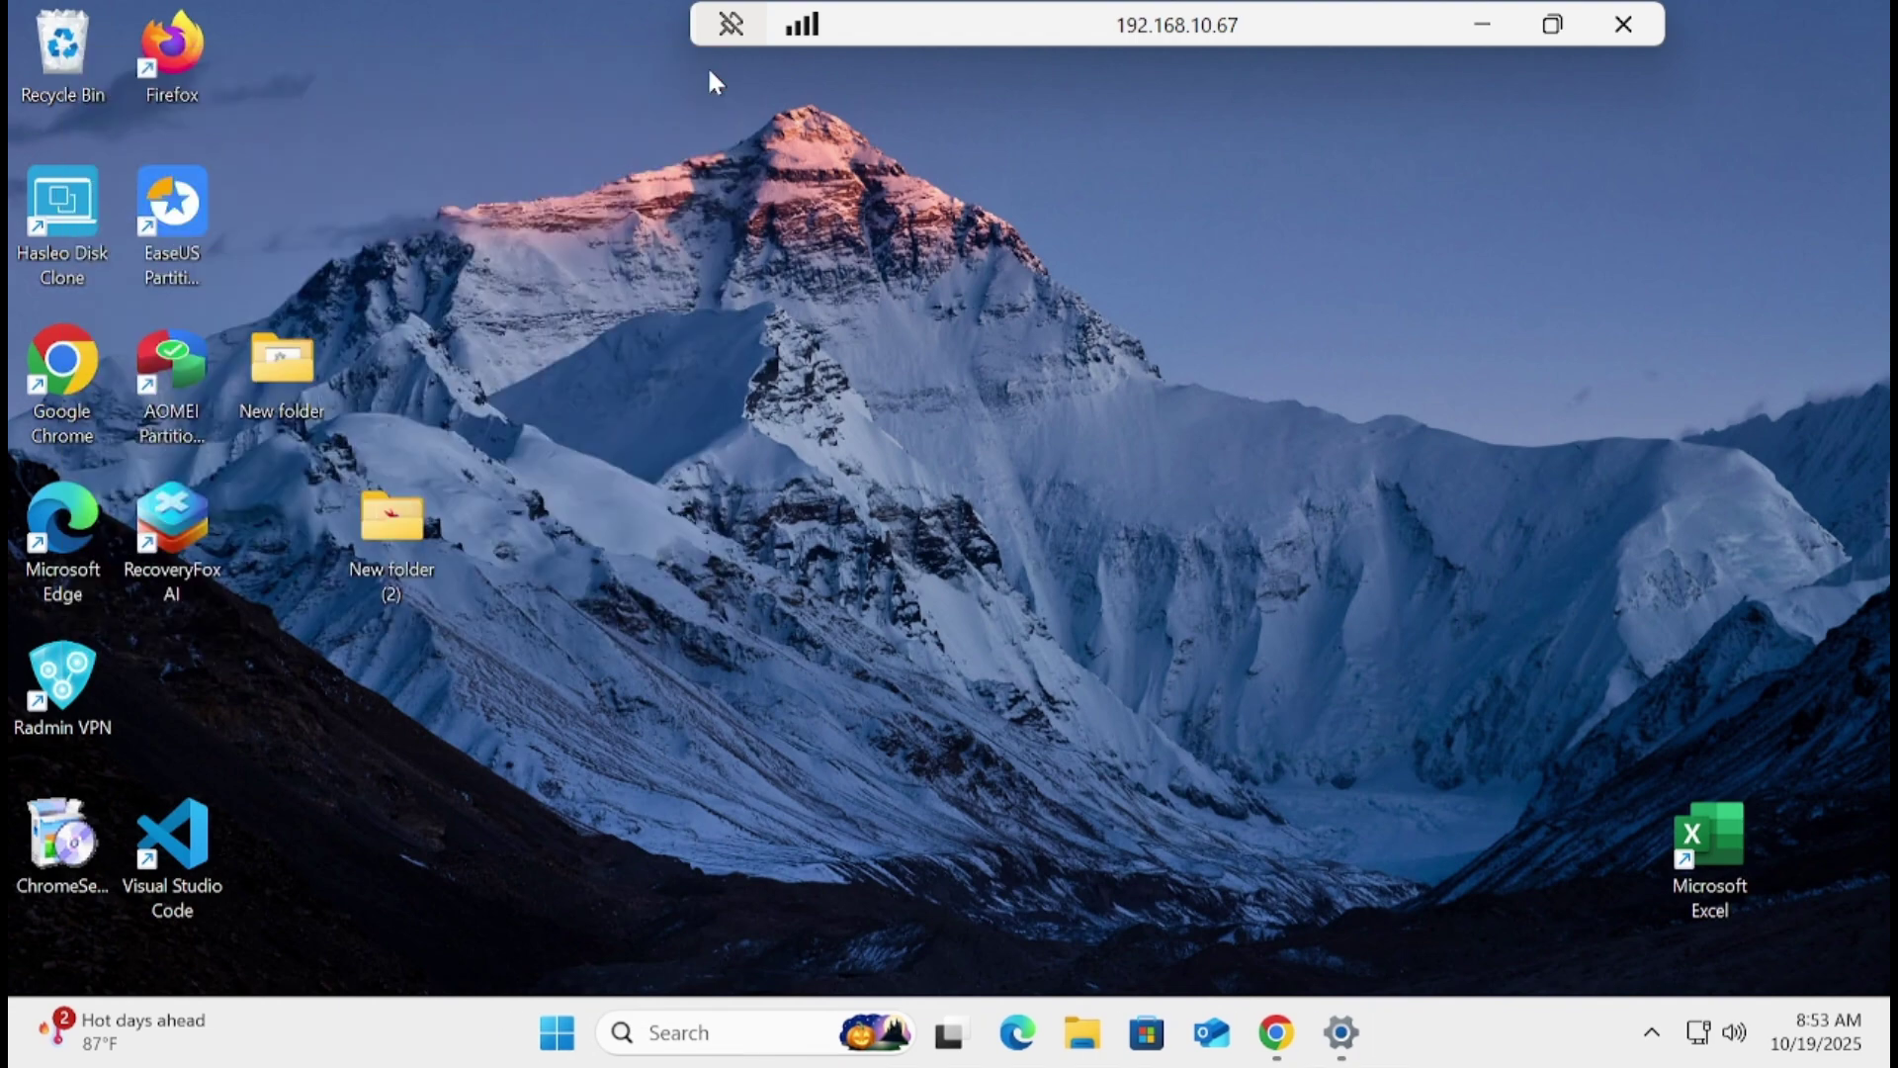
left_click(1345, 1034)
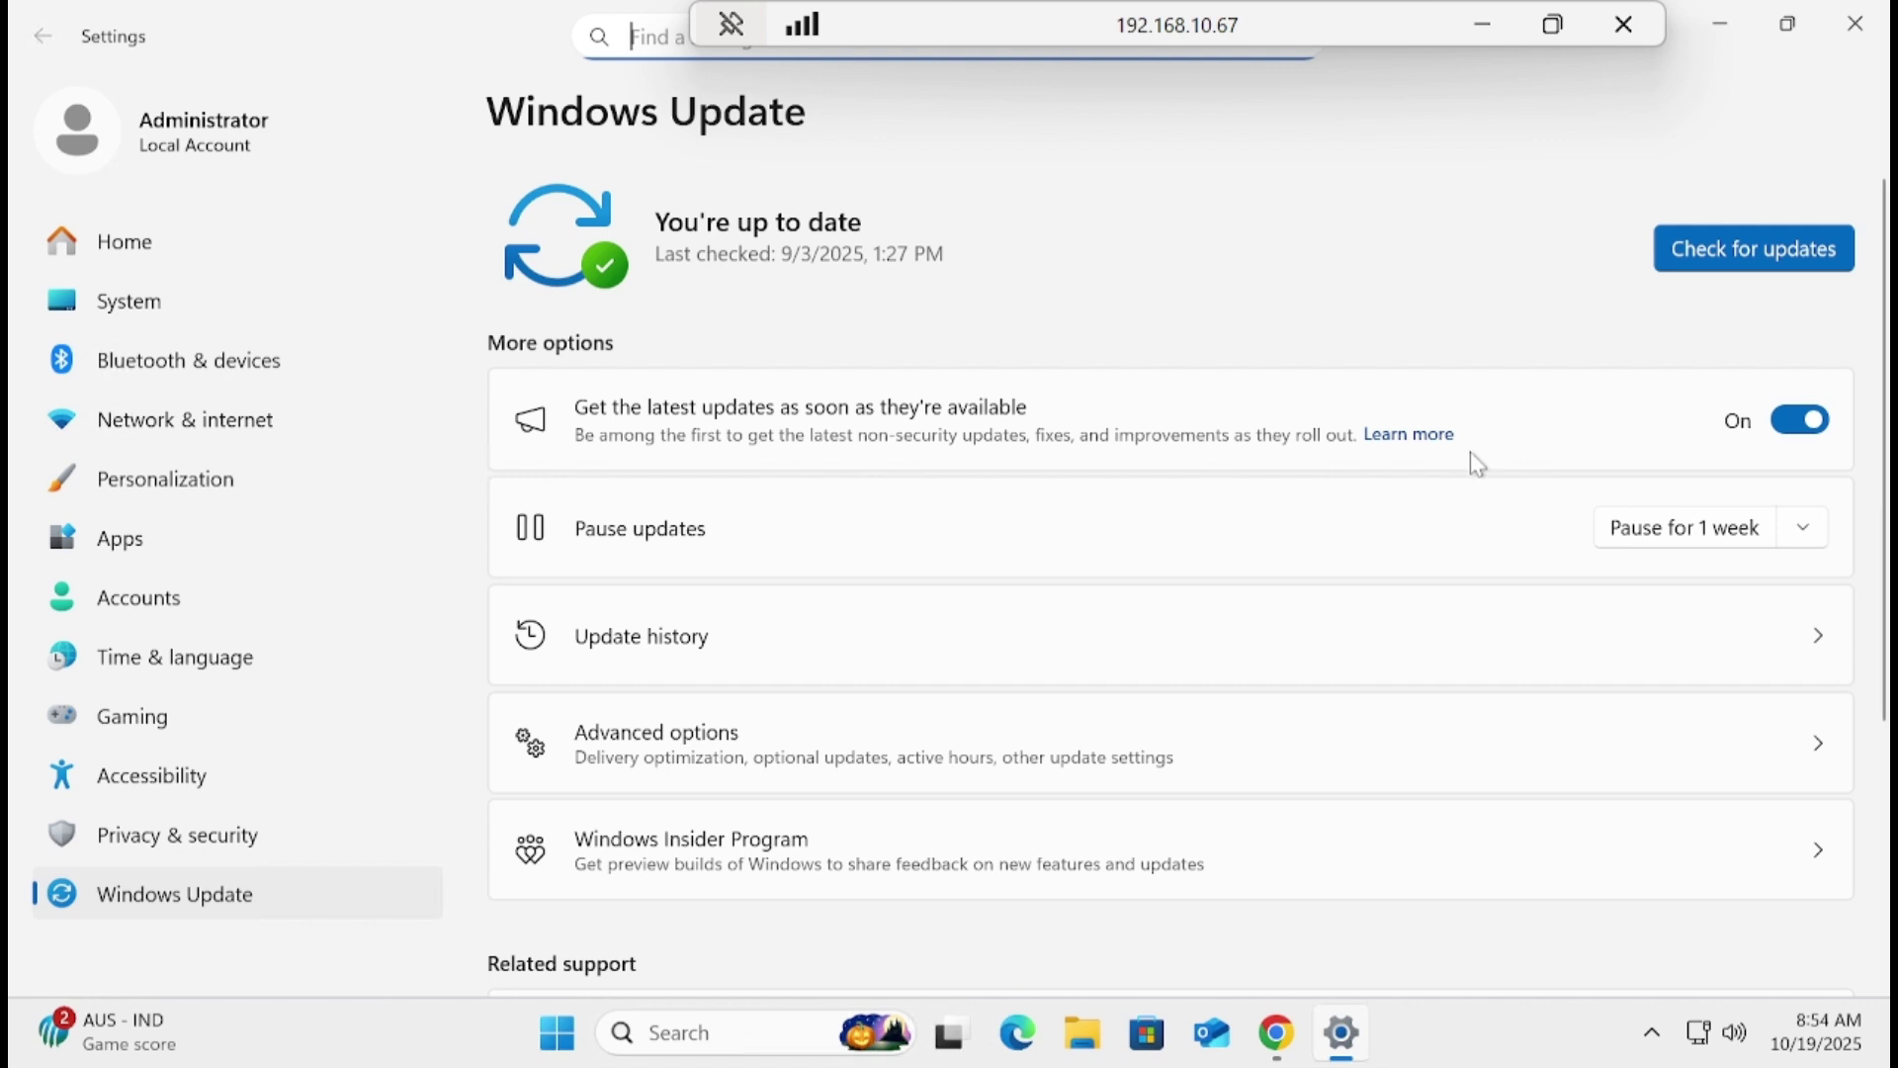
- Close Settings after seeing the remote PC's Windows Update offers no 25H2 upgrade
left_click(1858, 32)
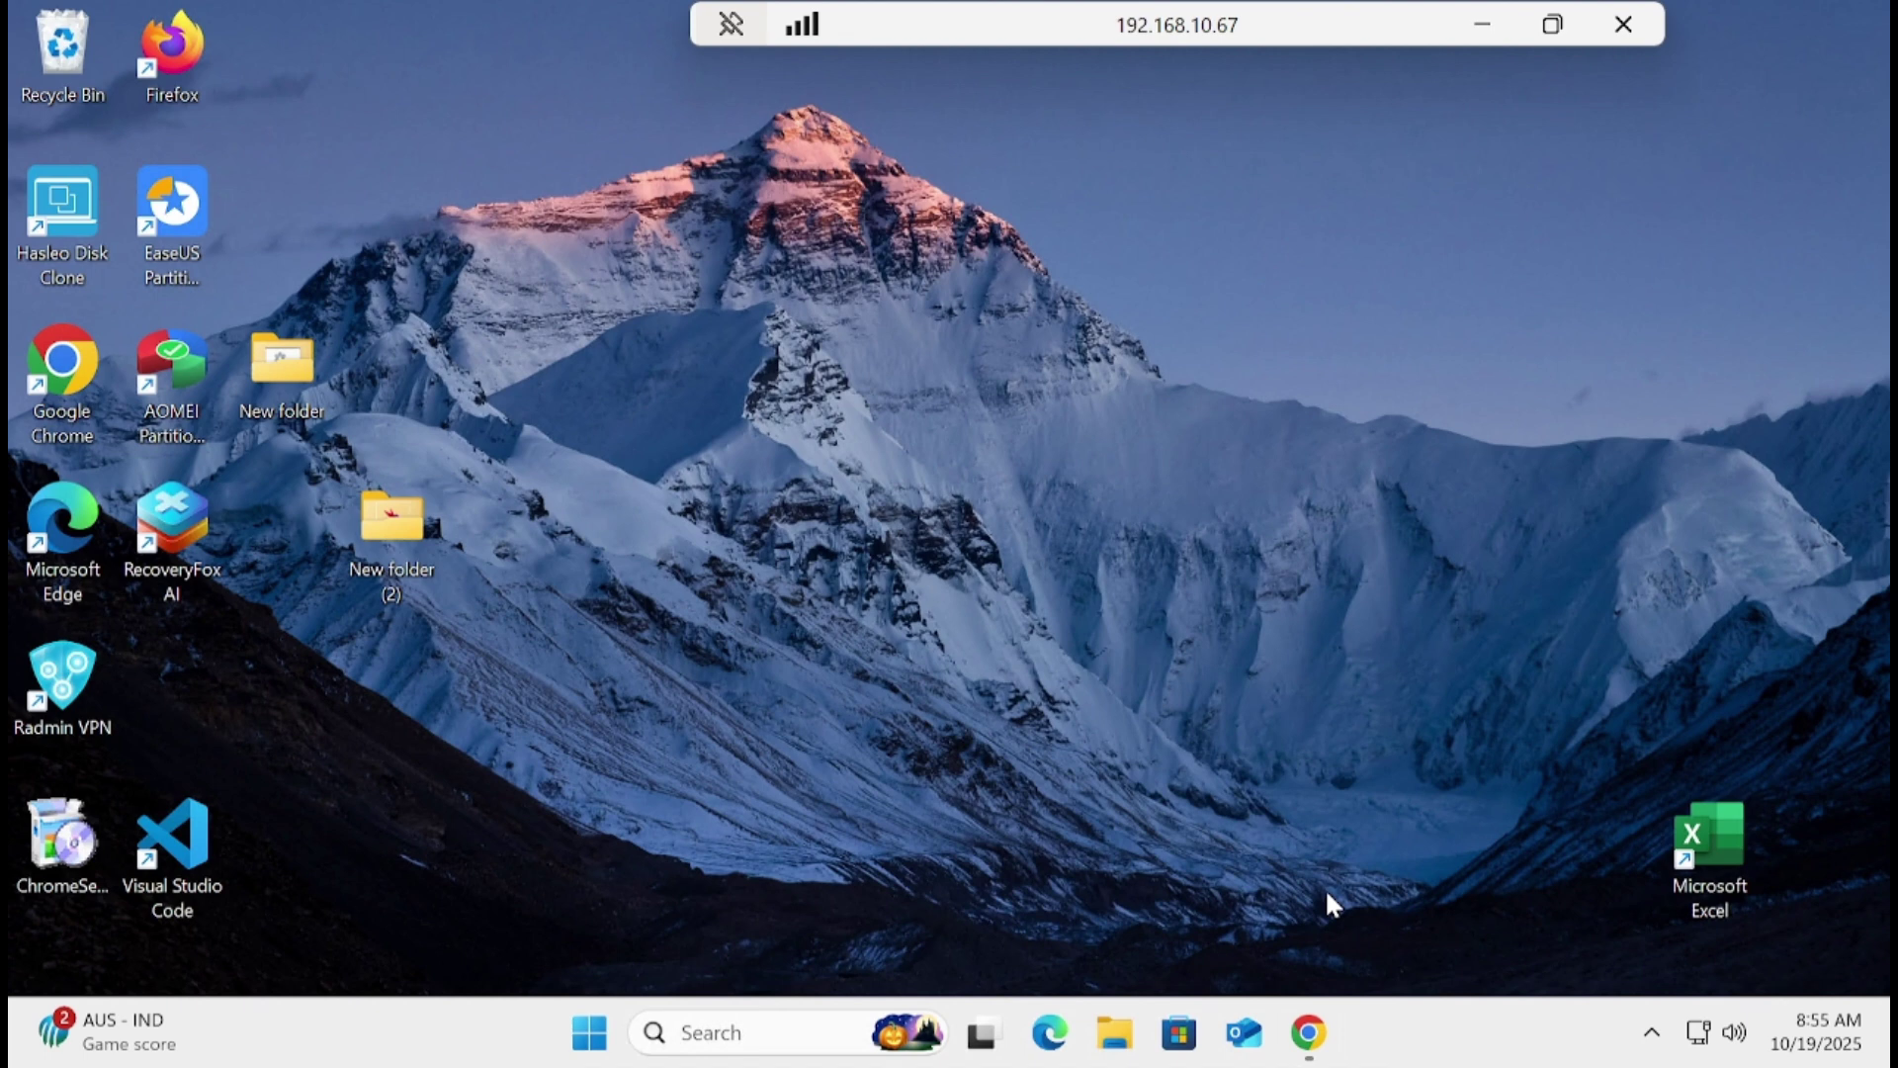
- Restore Chrome showing the tips2fix Option A section with the KB5054156 download links
left_click(1308, 1033)
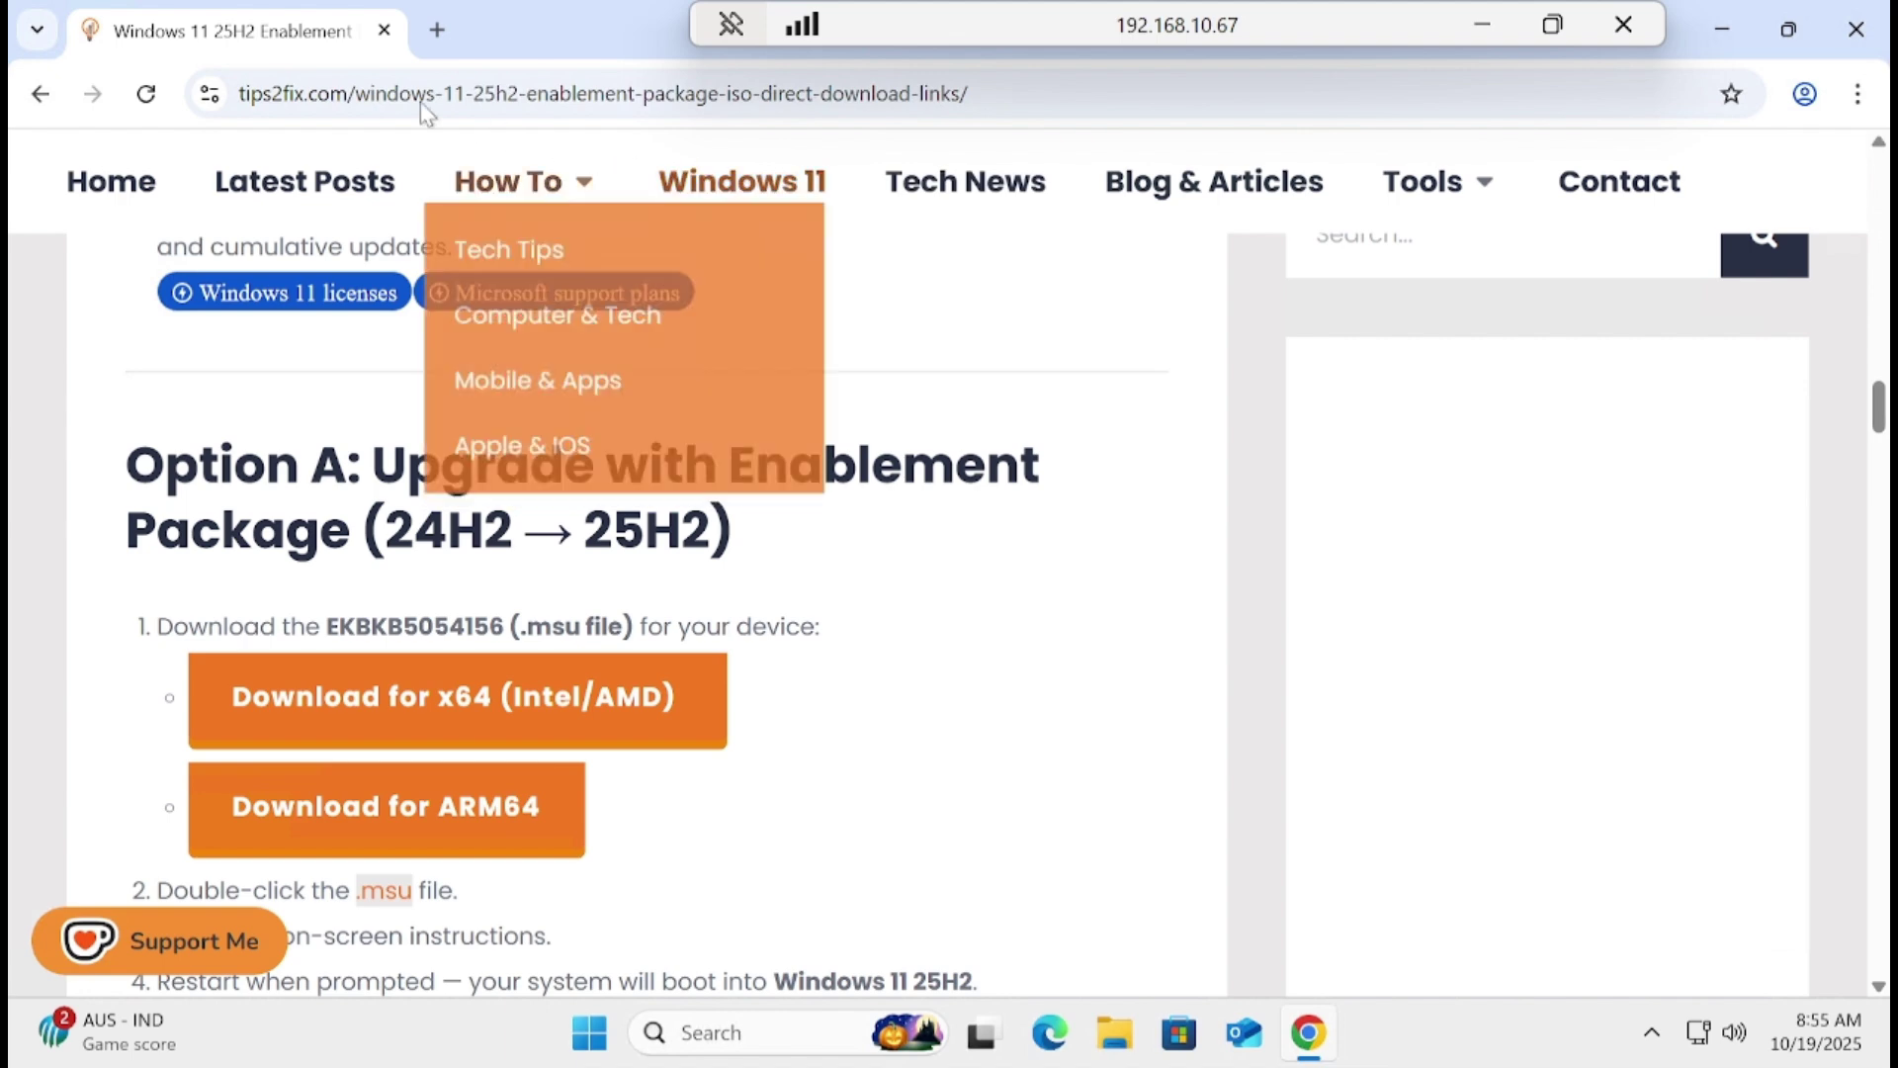
- Download the 167 KB windows11.0-kb5054156-x64 .msu and reveal it in the Downloads folder
mouse_move(497, 191)
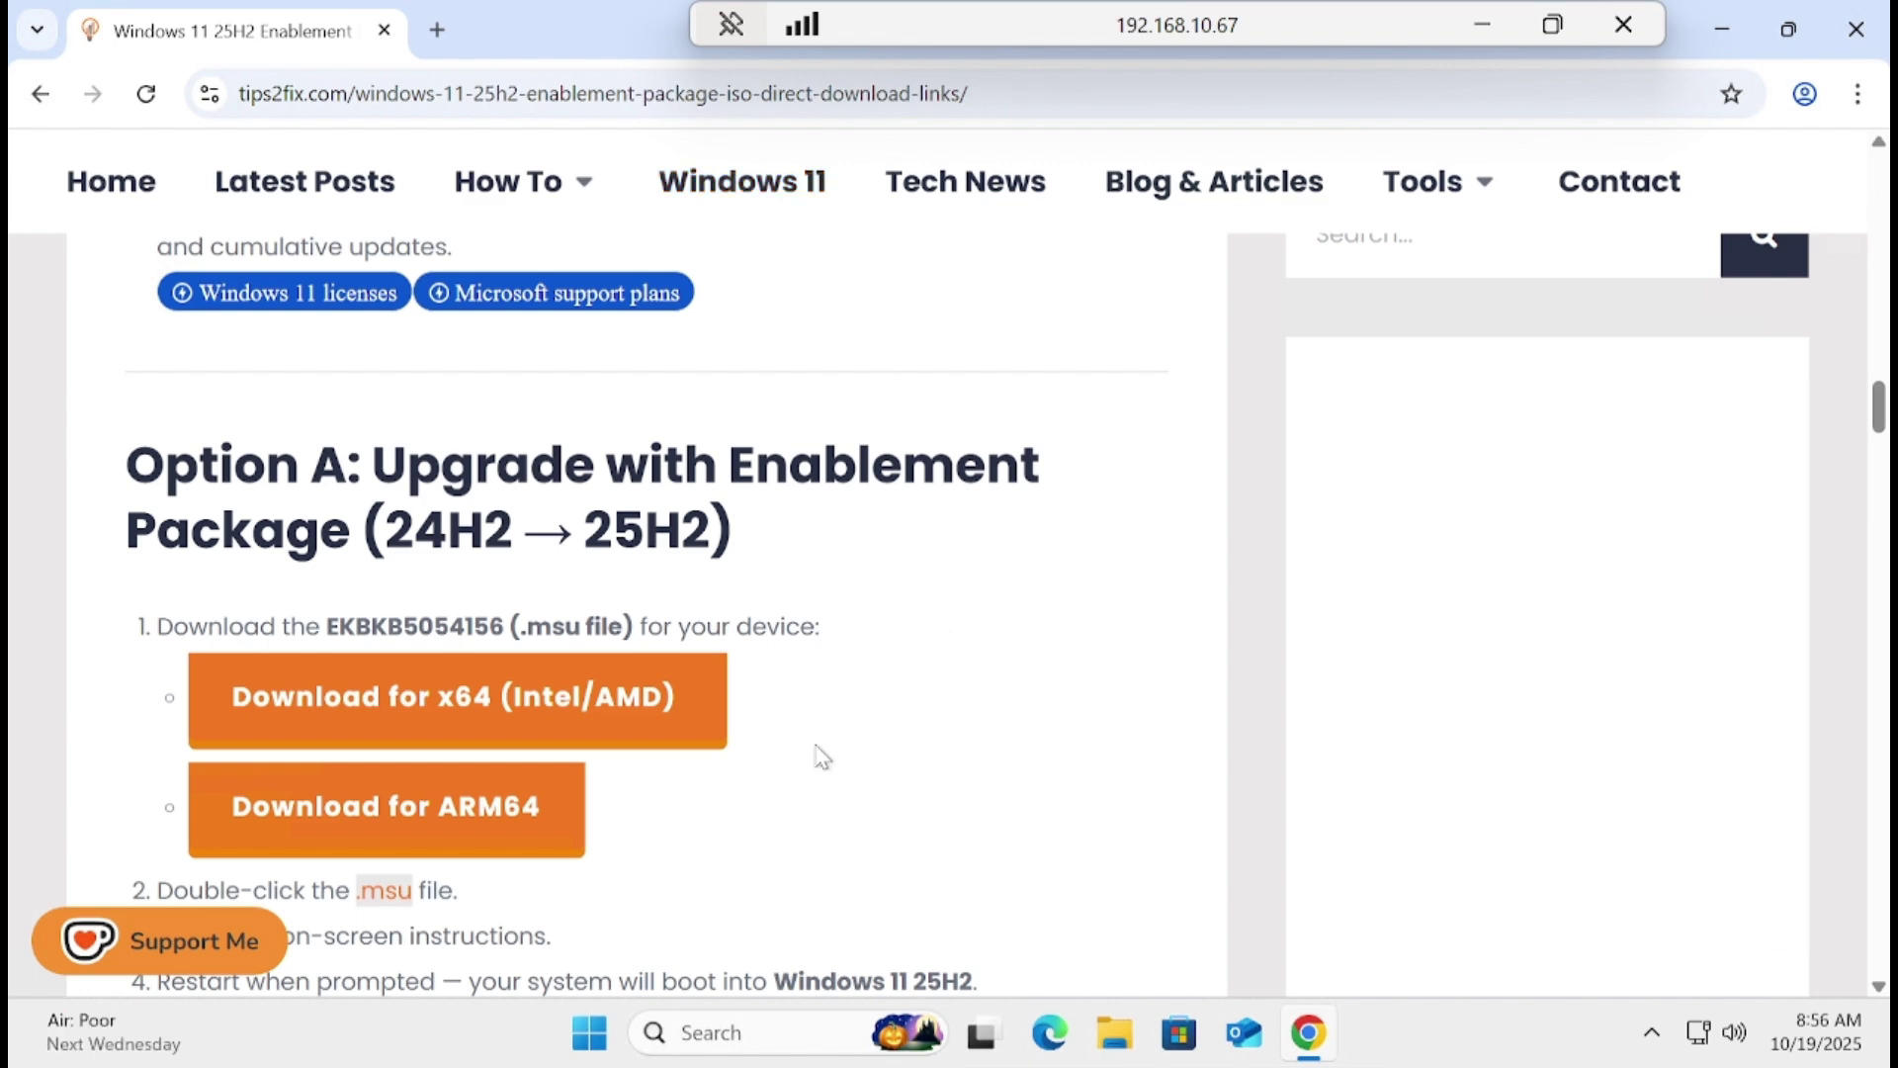
left_click(527, 736)
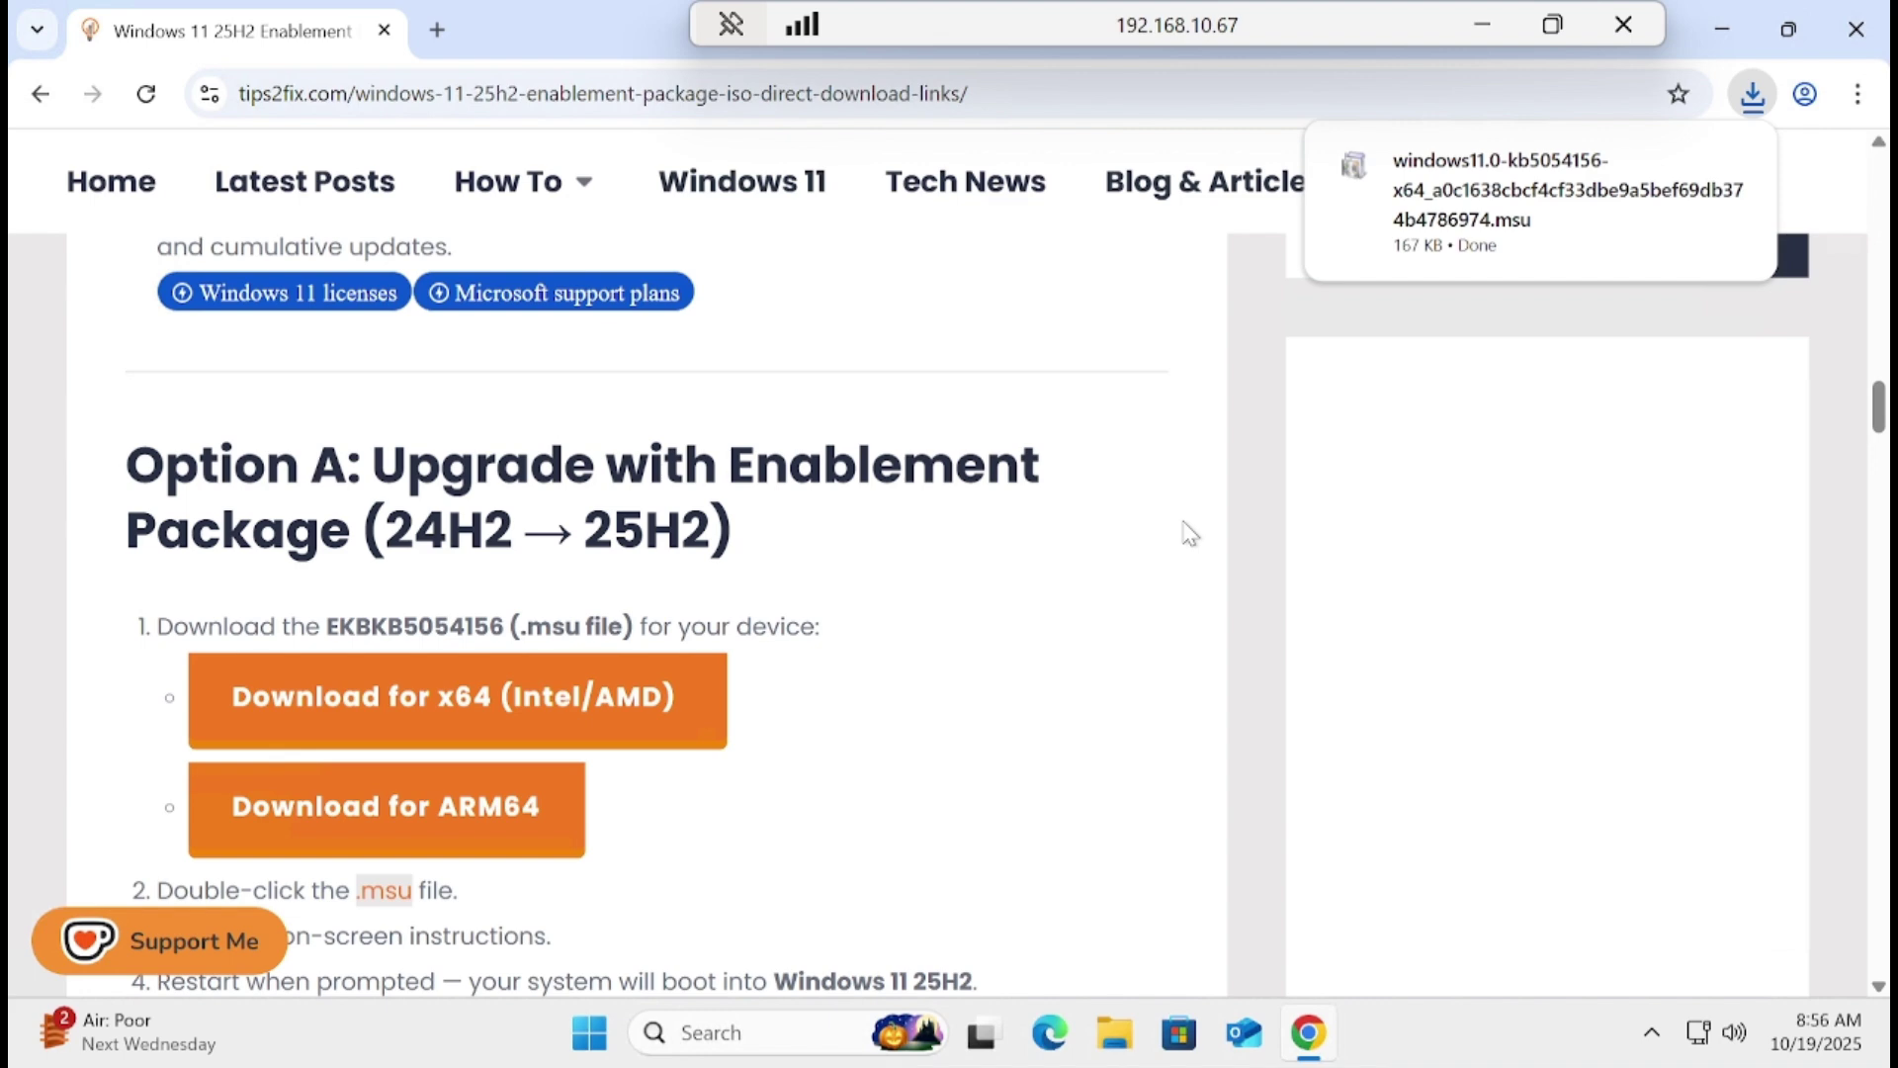
mouse_move(1730, 213)
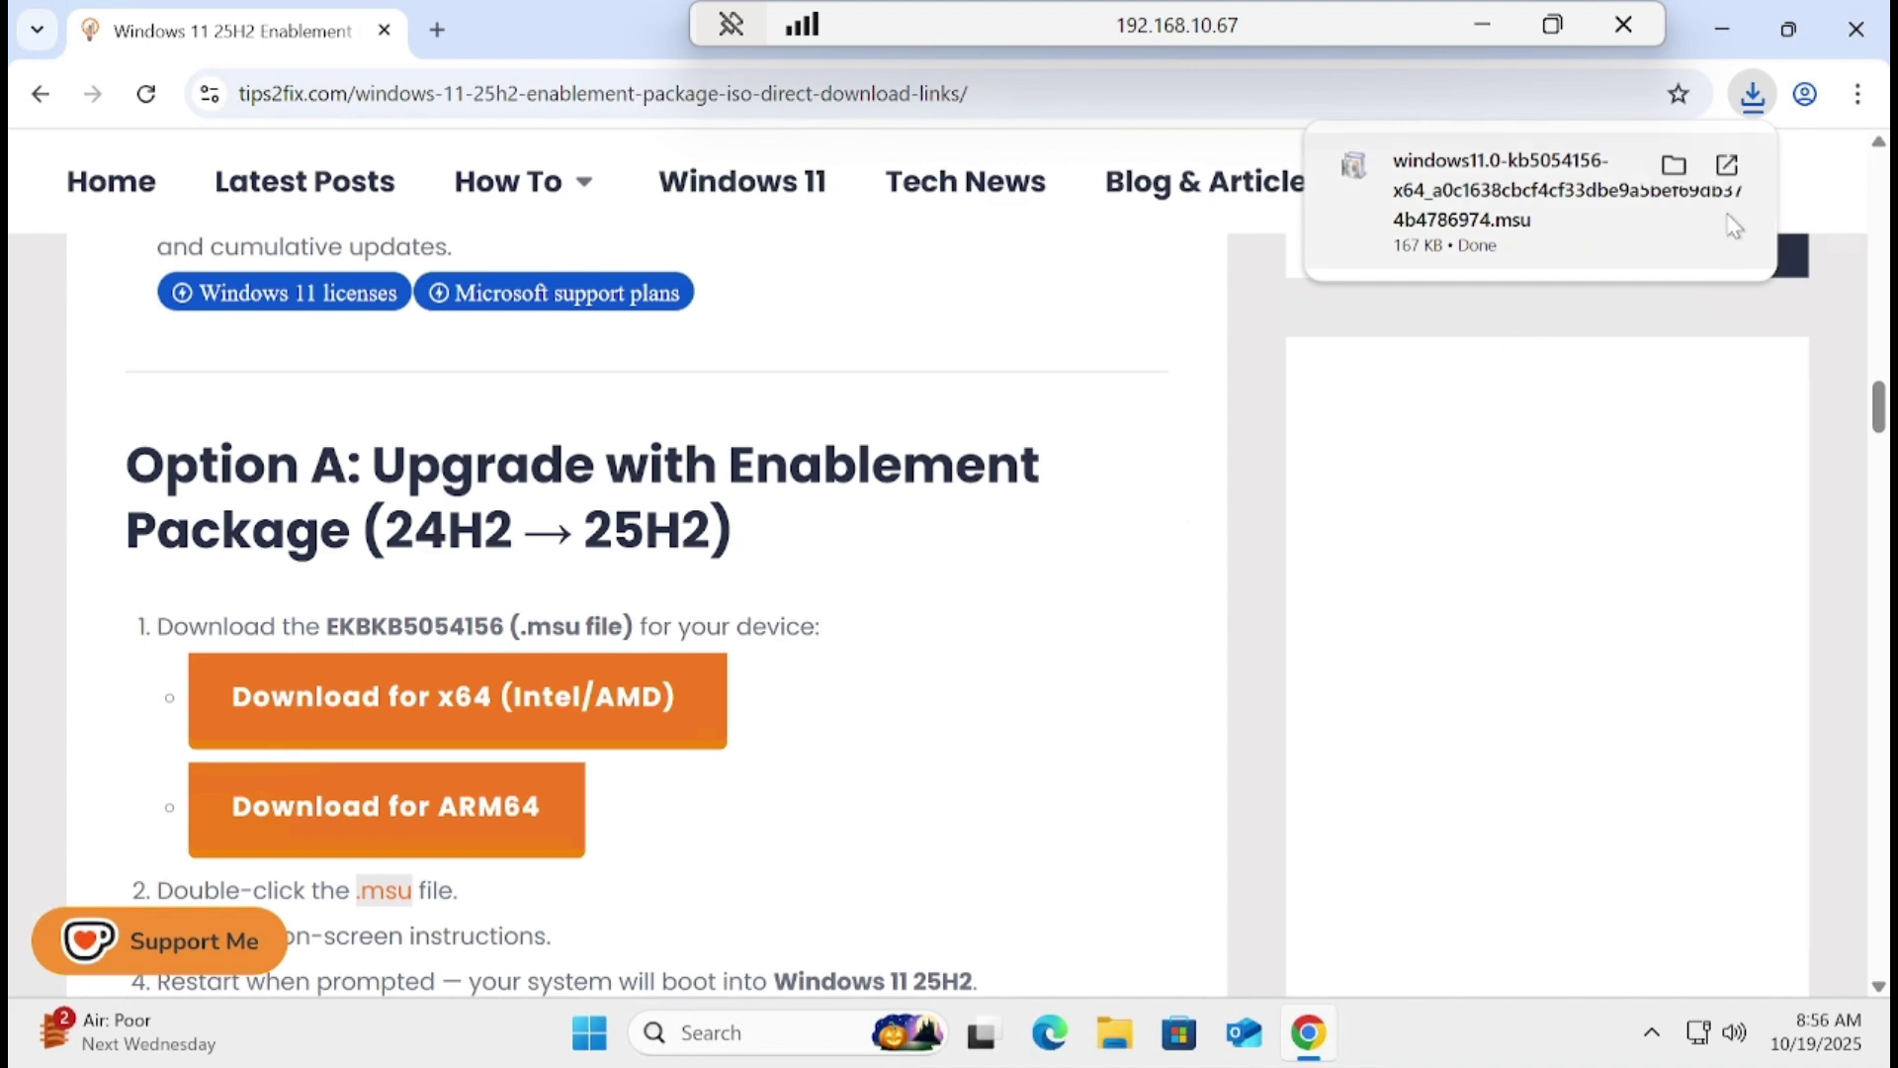
left_click(1674, 165)
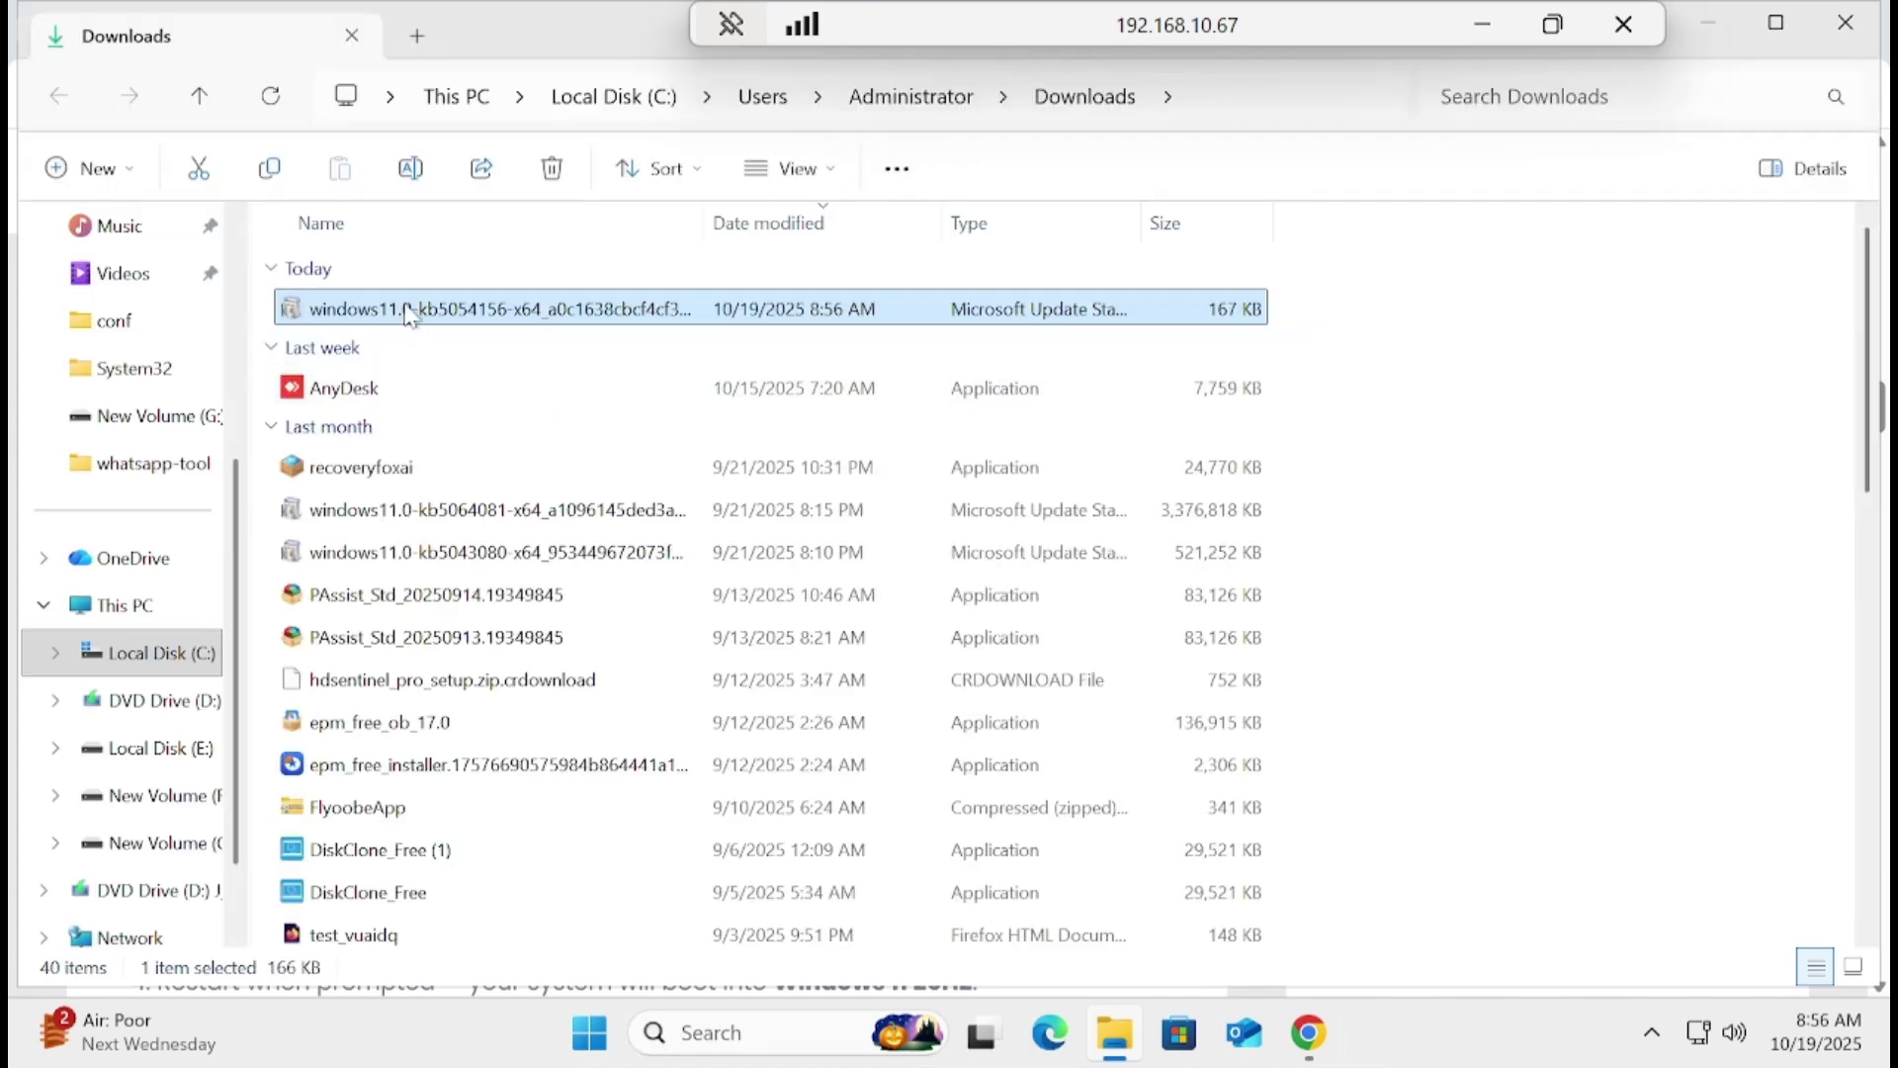
- Run the KB5054156 .msu from Downloads and approve installing it until installation completes
double_click(414, 309)
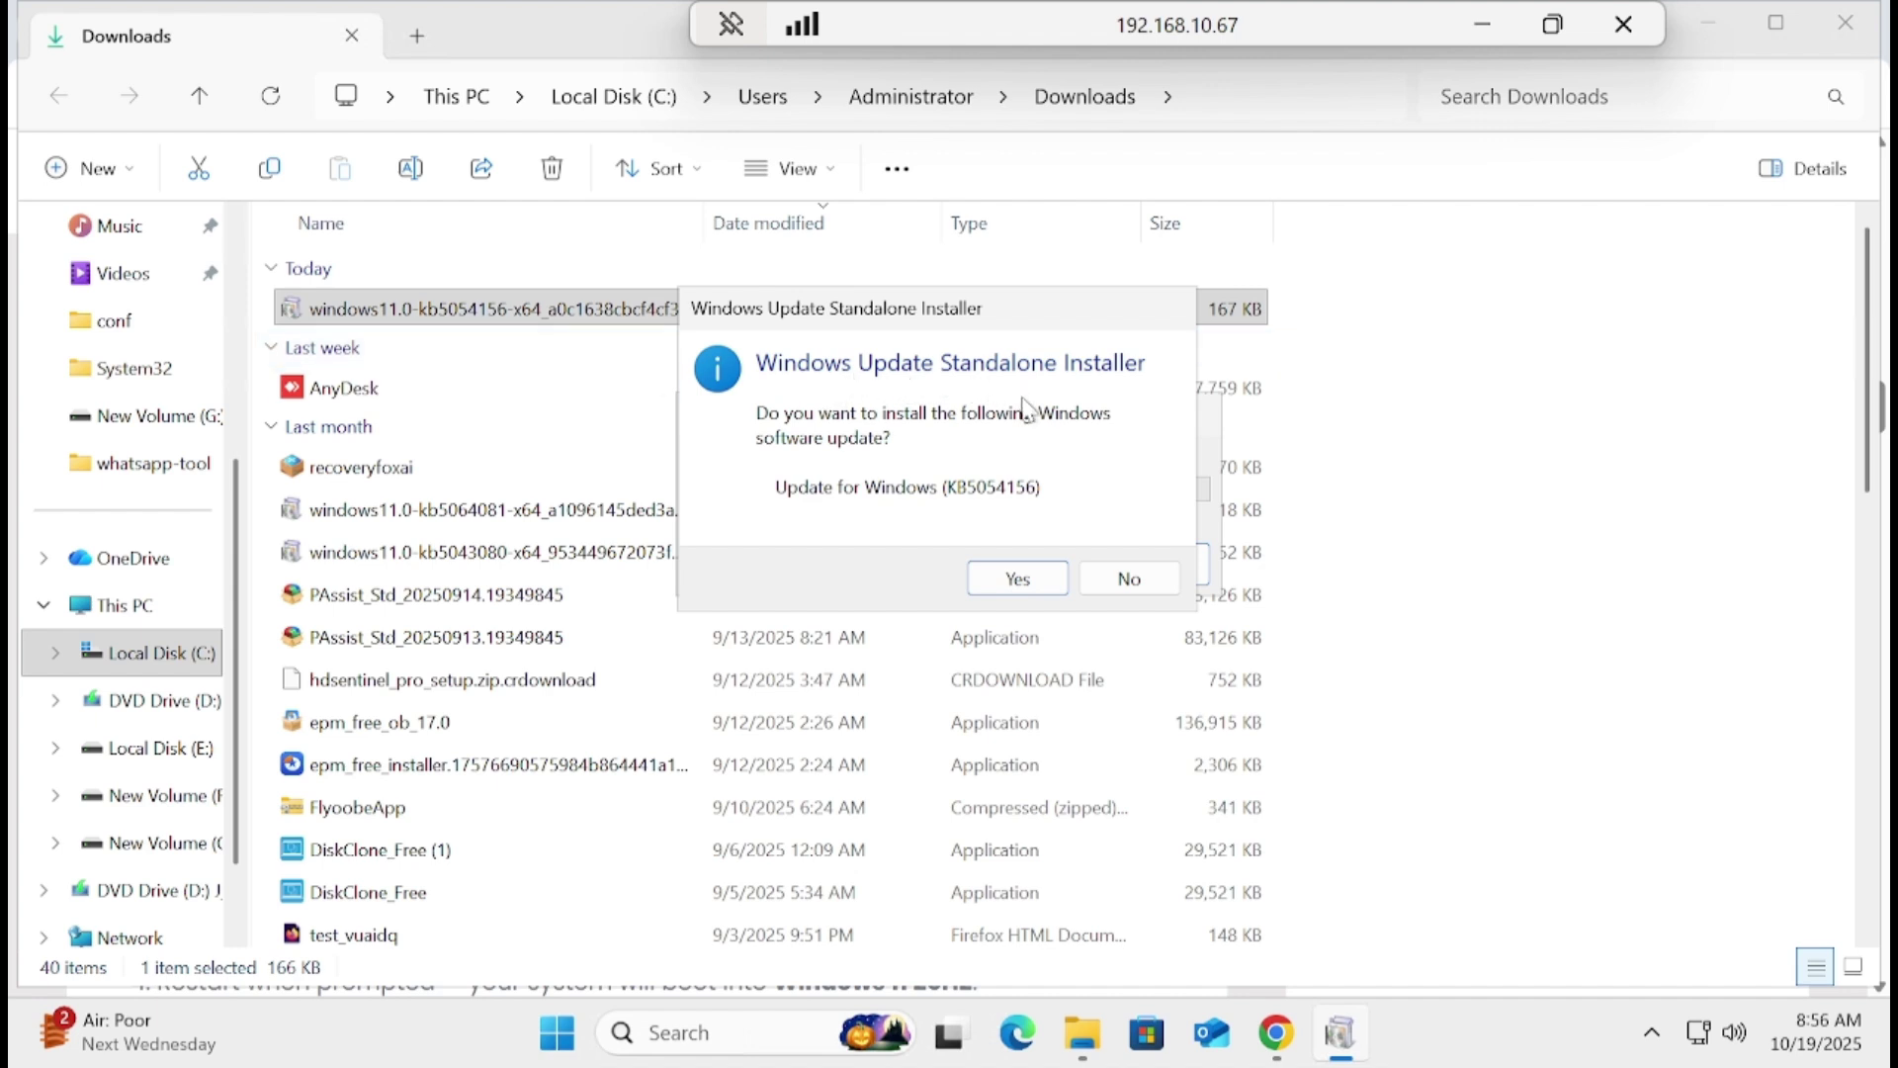
left_click(1026, 581)
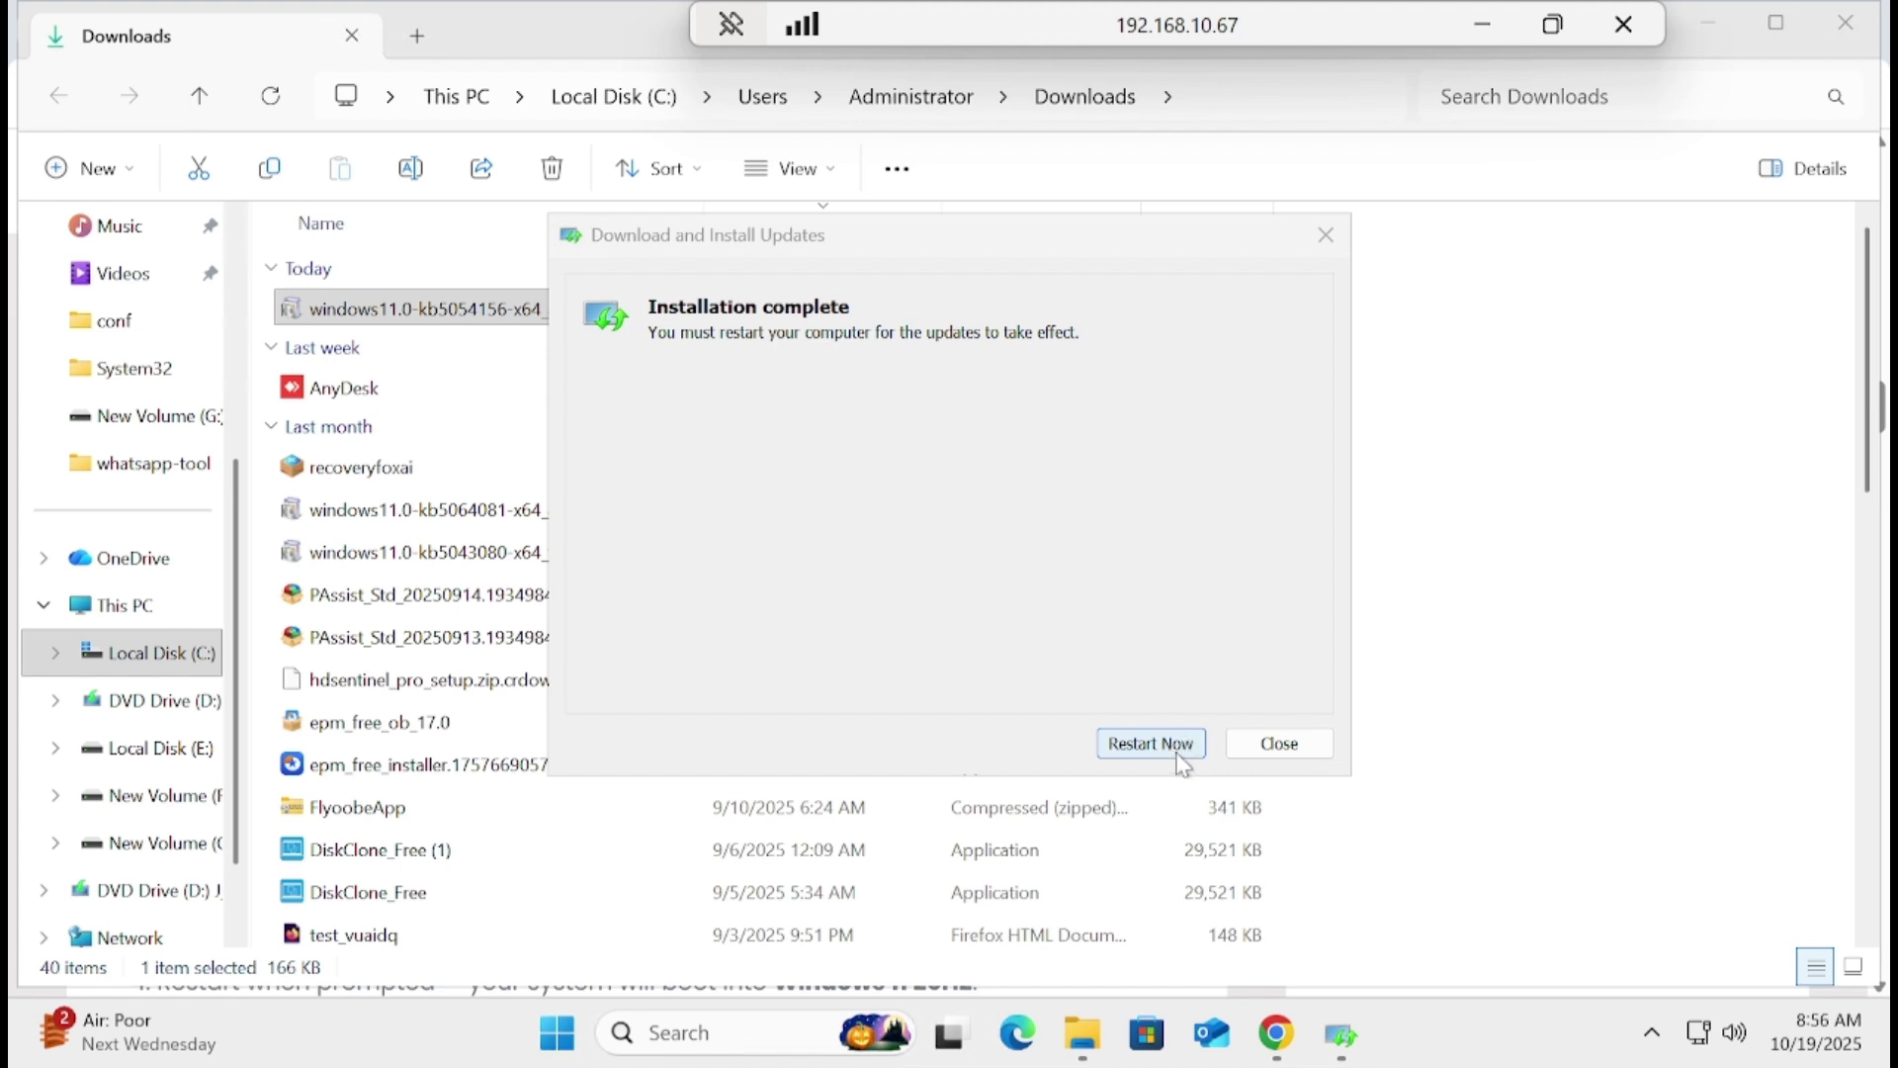
- Restart the remote PC, acknowledge the ended session, and return to its restarted desktop
left_click(1178, 754)
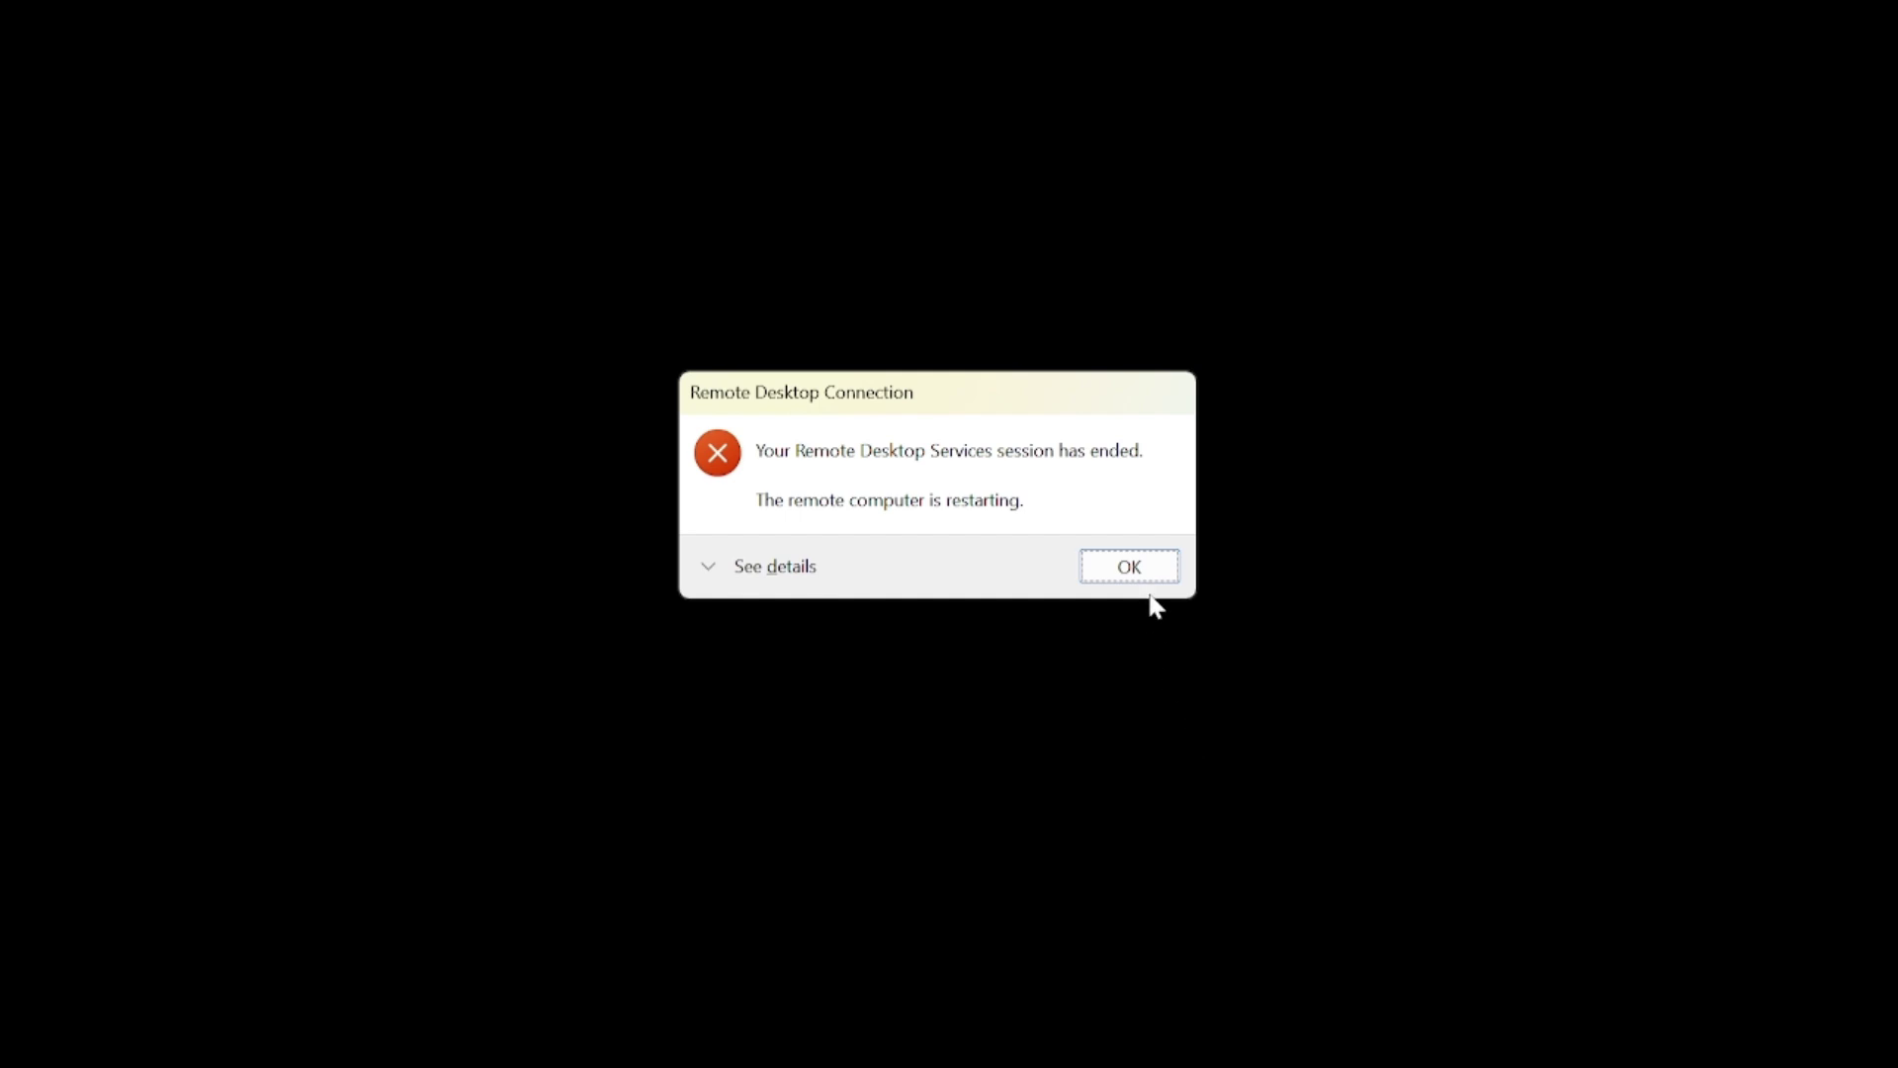
left_click(1131, 566)
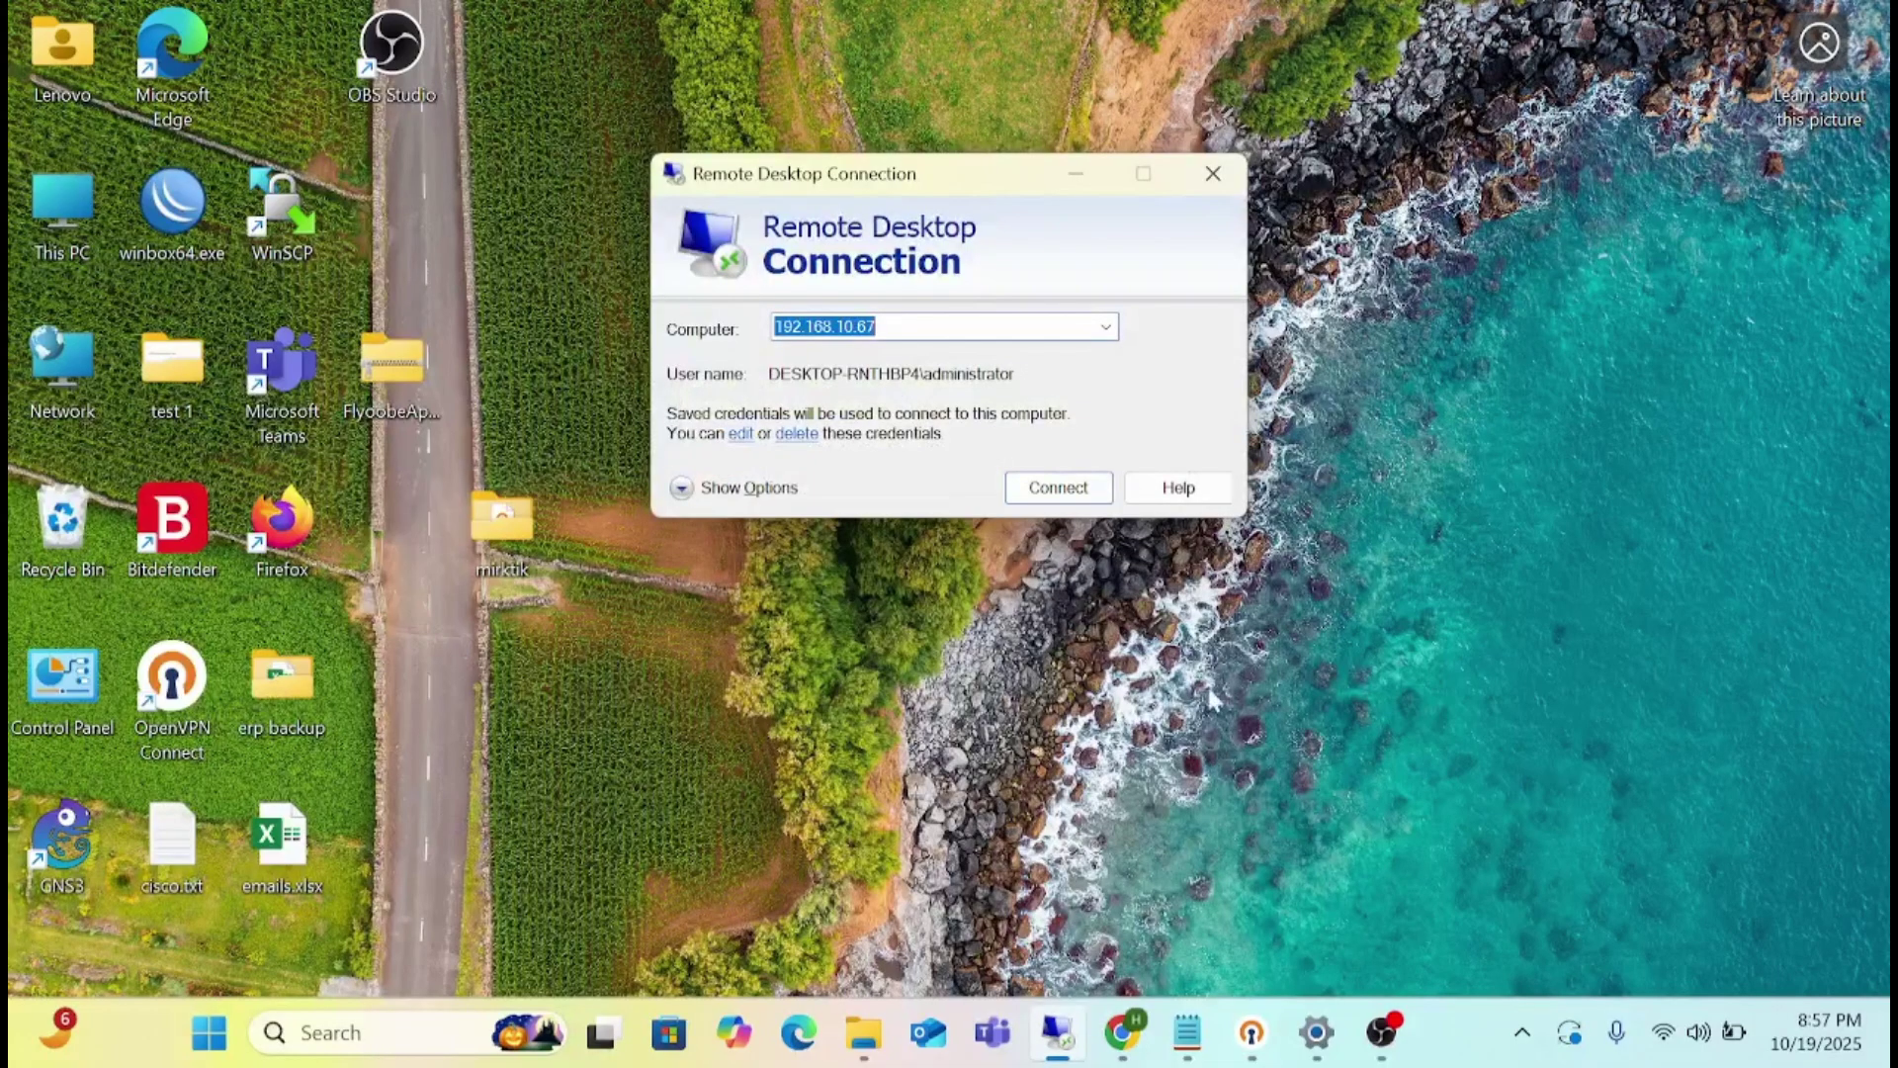
left_click(1382, 1032)
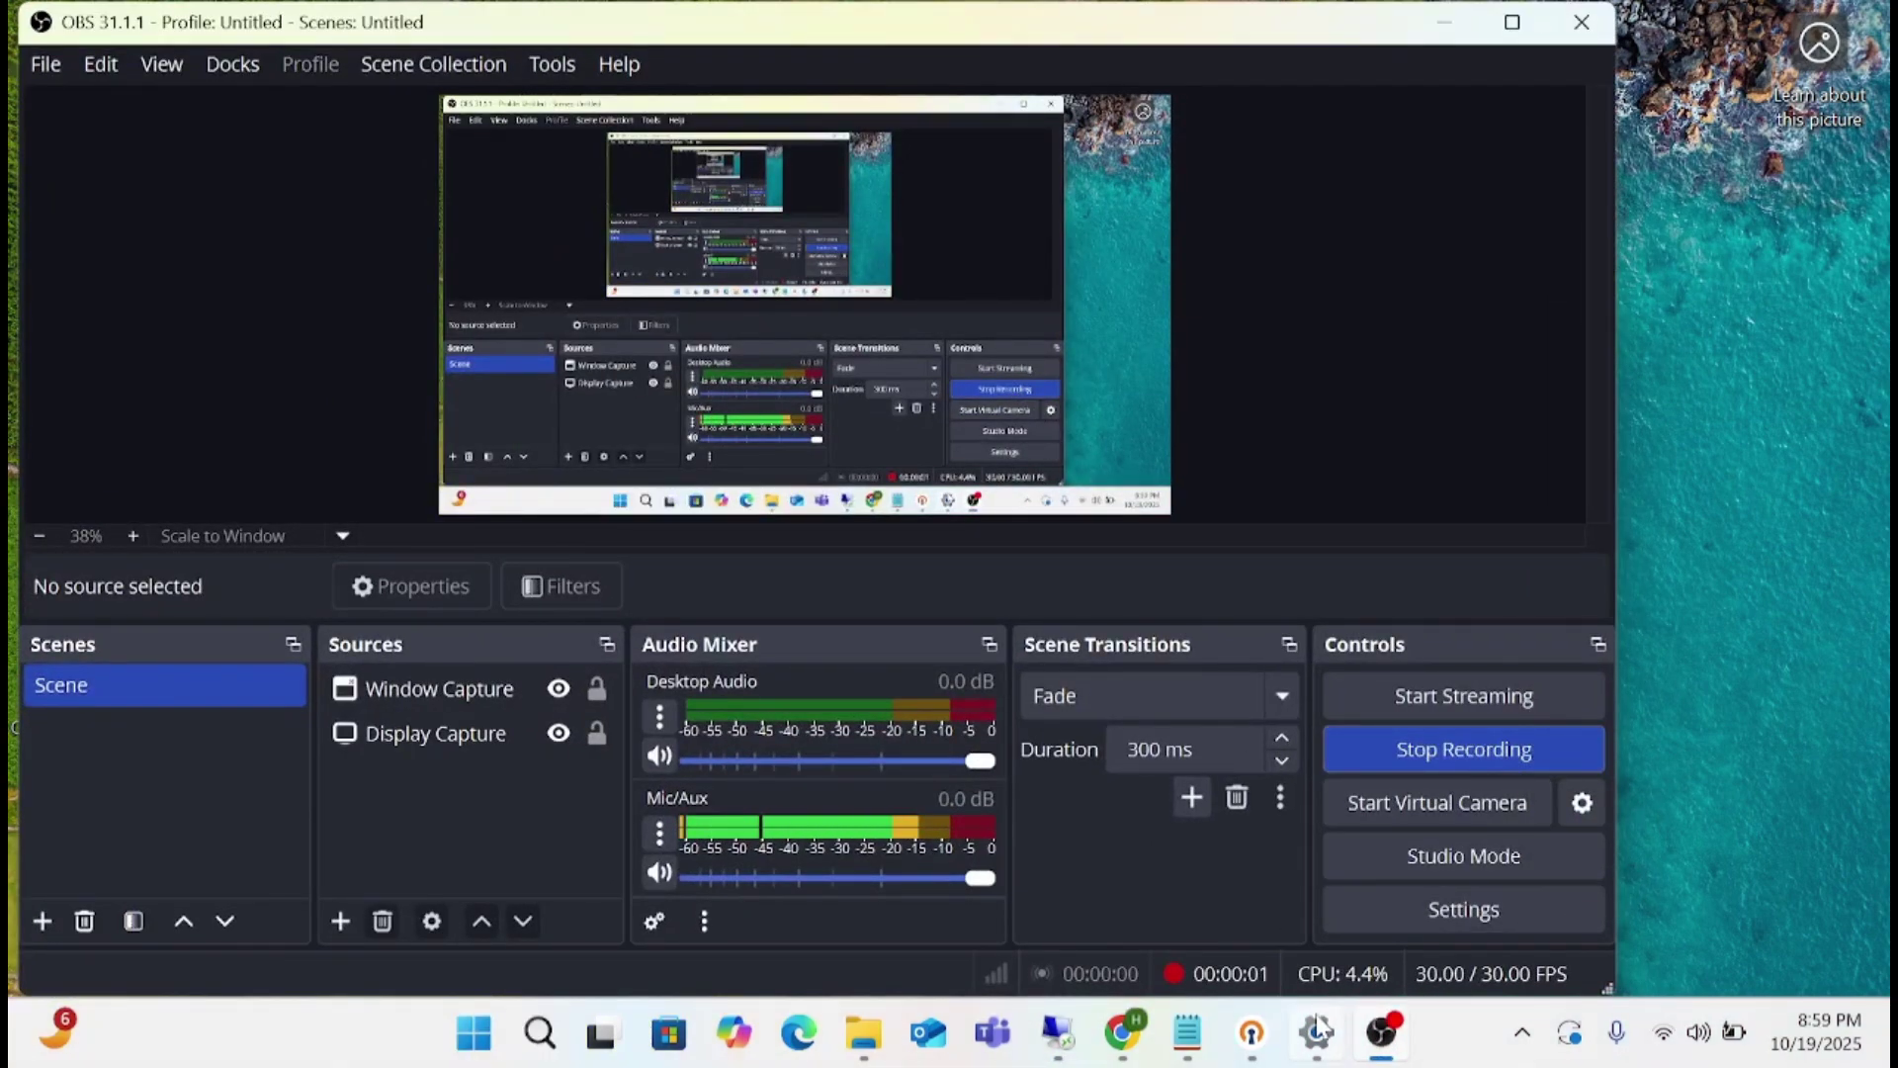
left_click(1124, 1033)
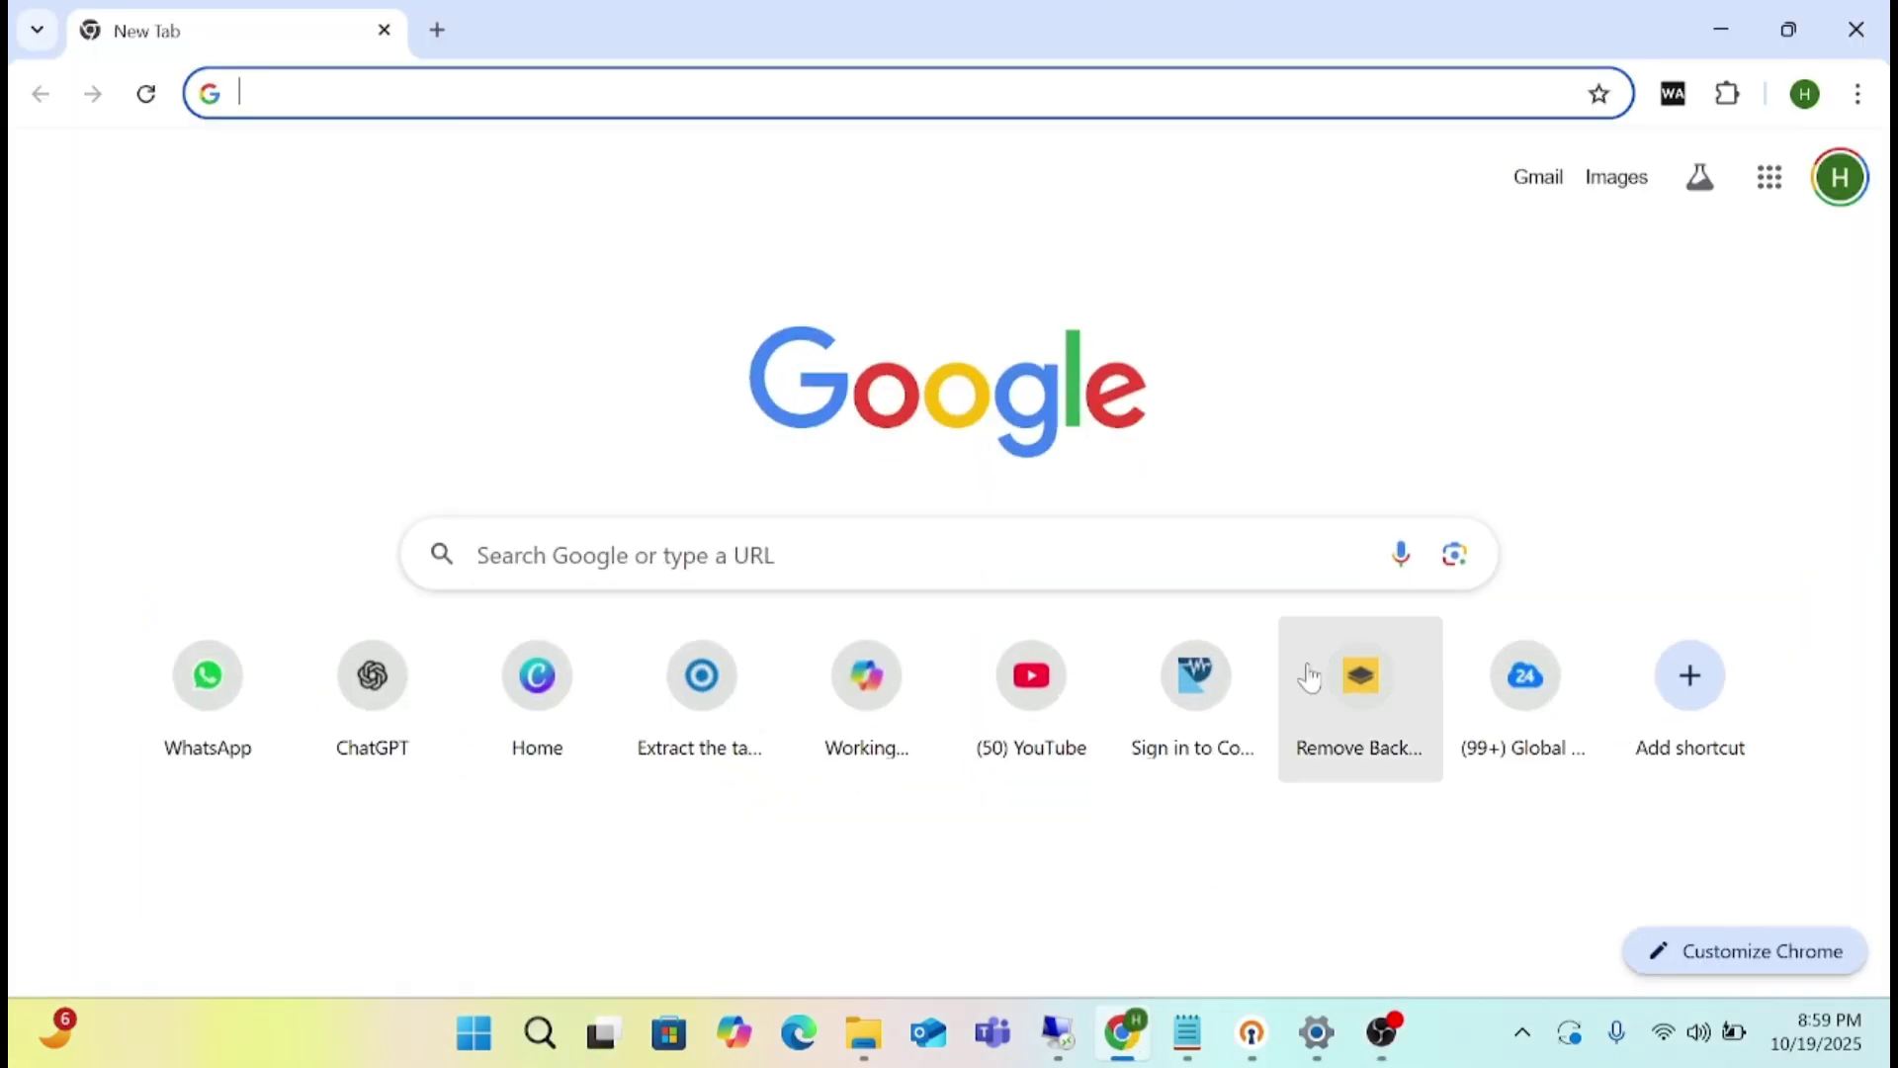
left_click(1060, 1048)
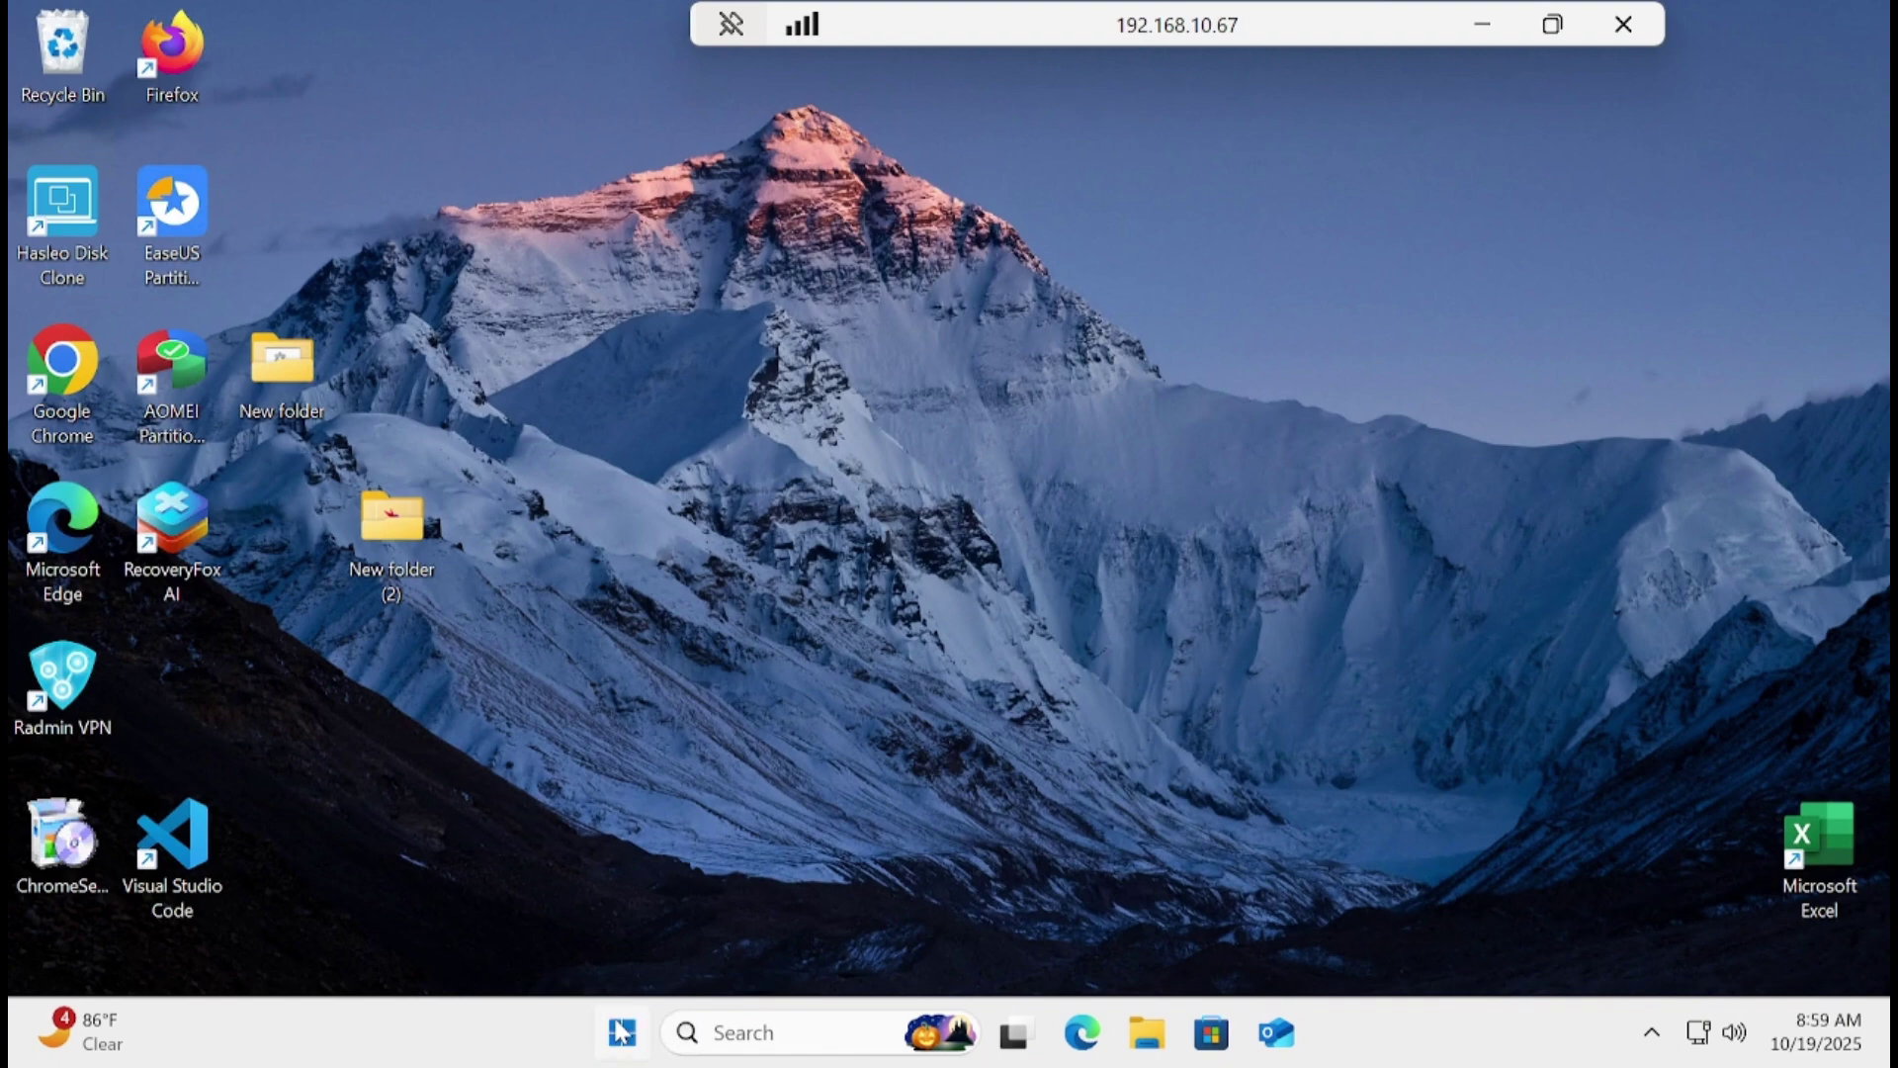
left_click(621, 1033)
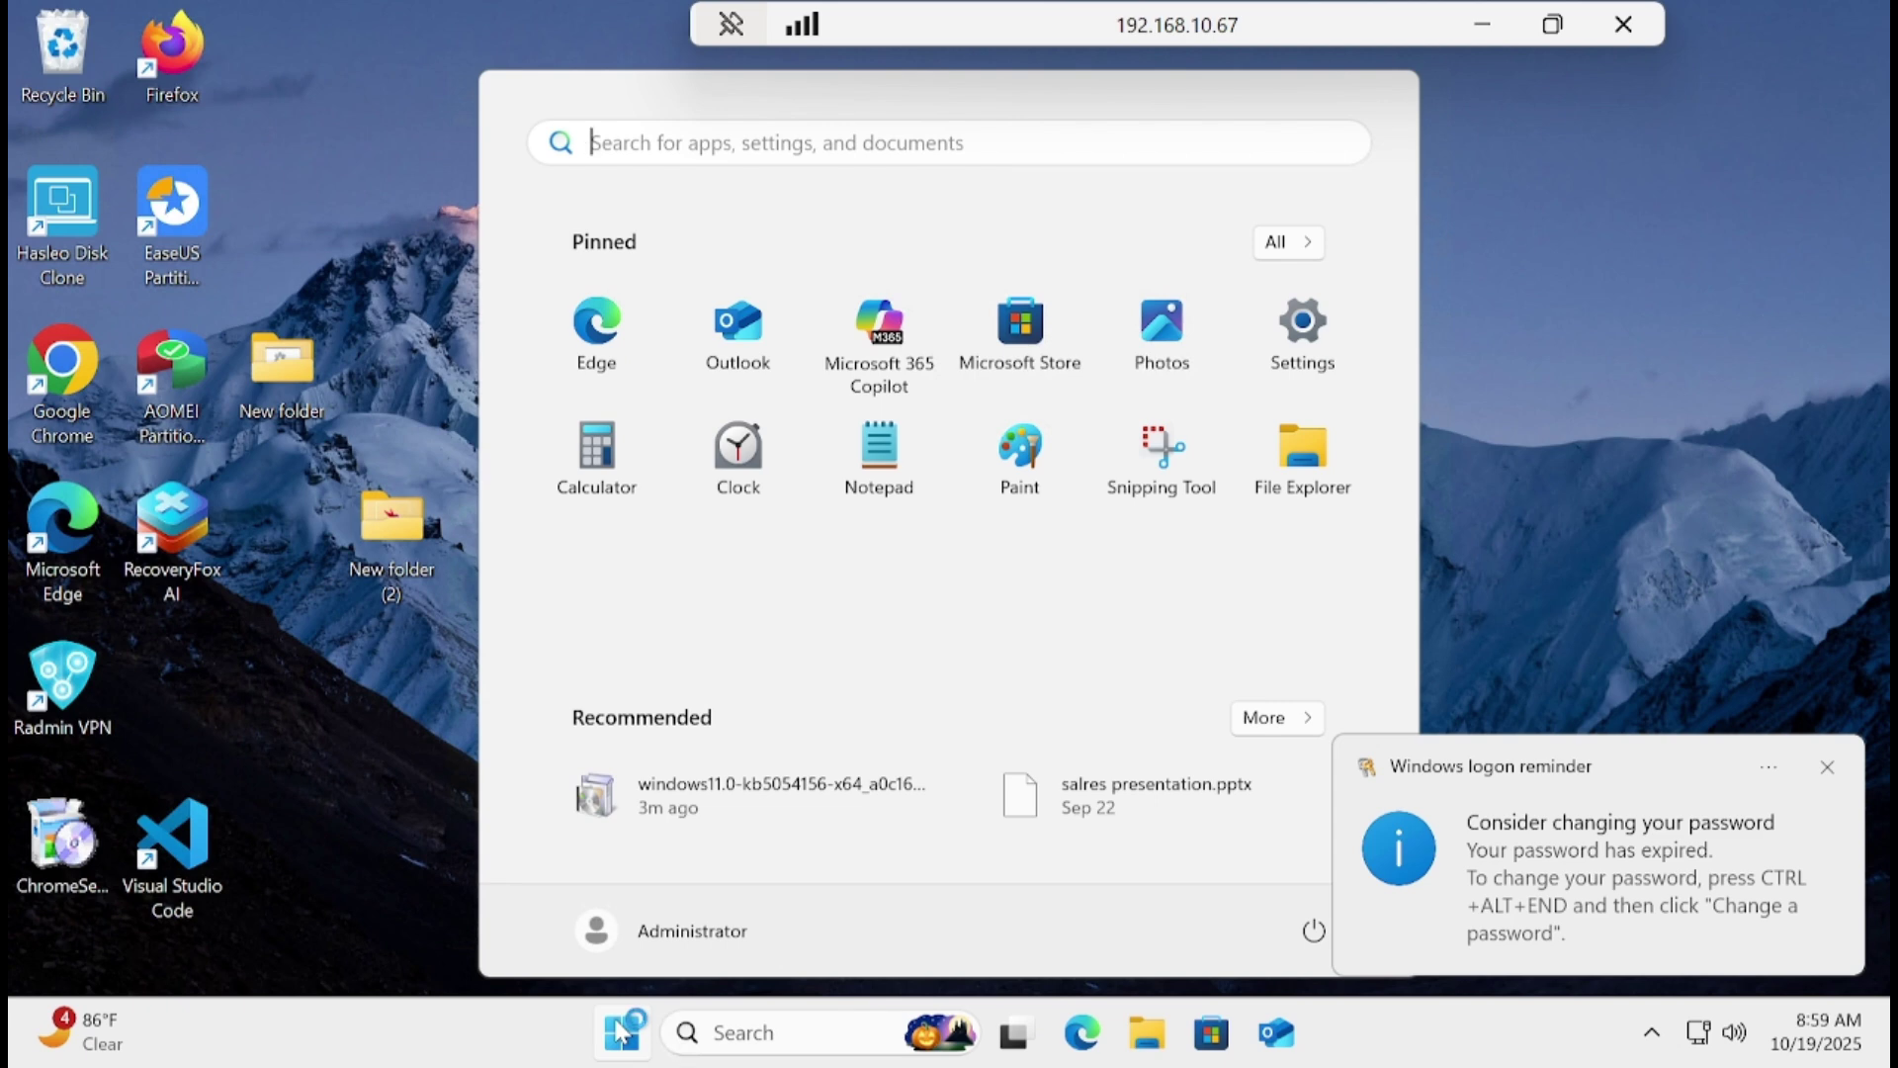
- Search for winver, confirm Version 25H2 (OS Build 26200.5074), and close About Windows
left_click(781, 1044)
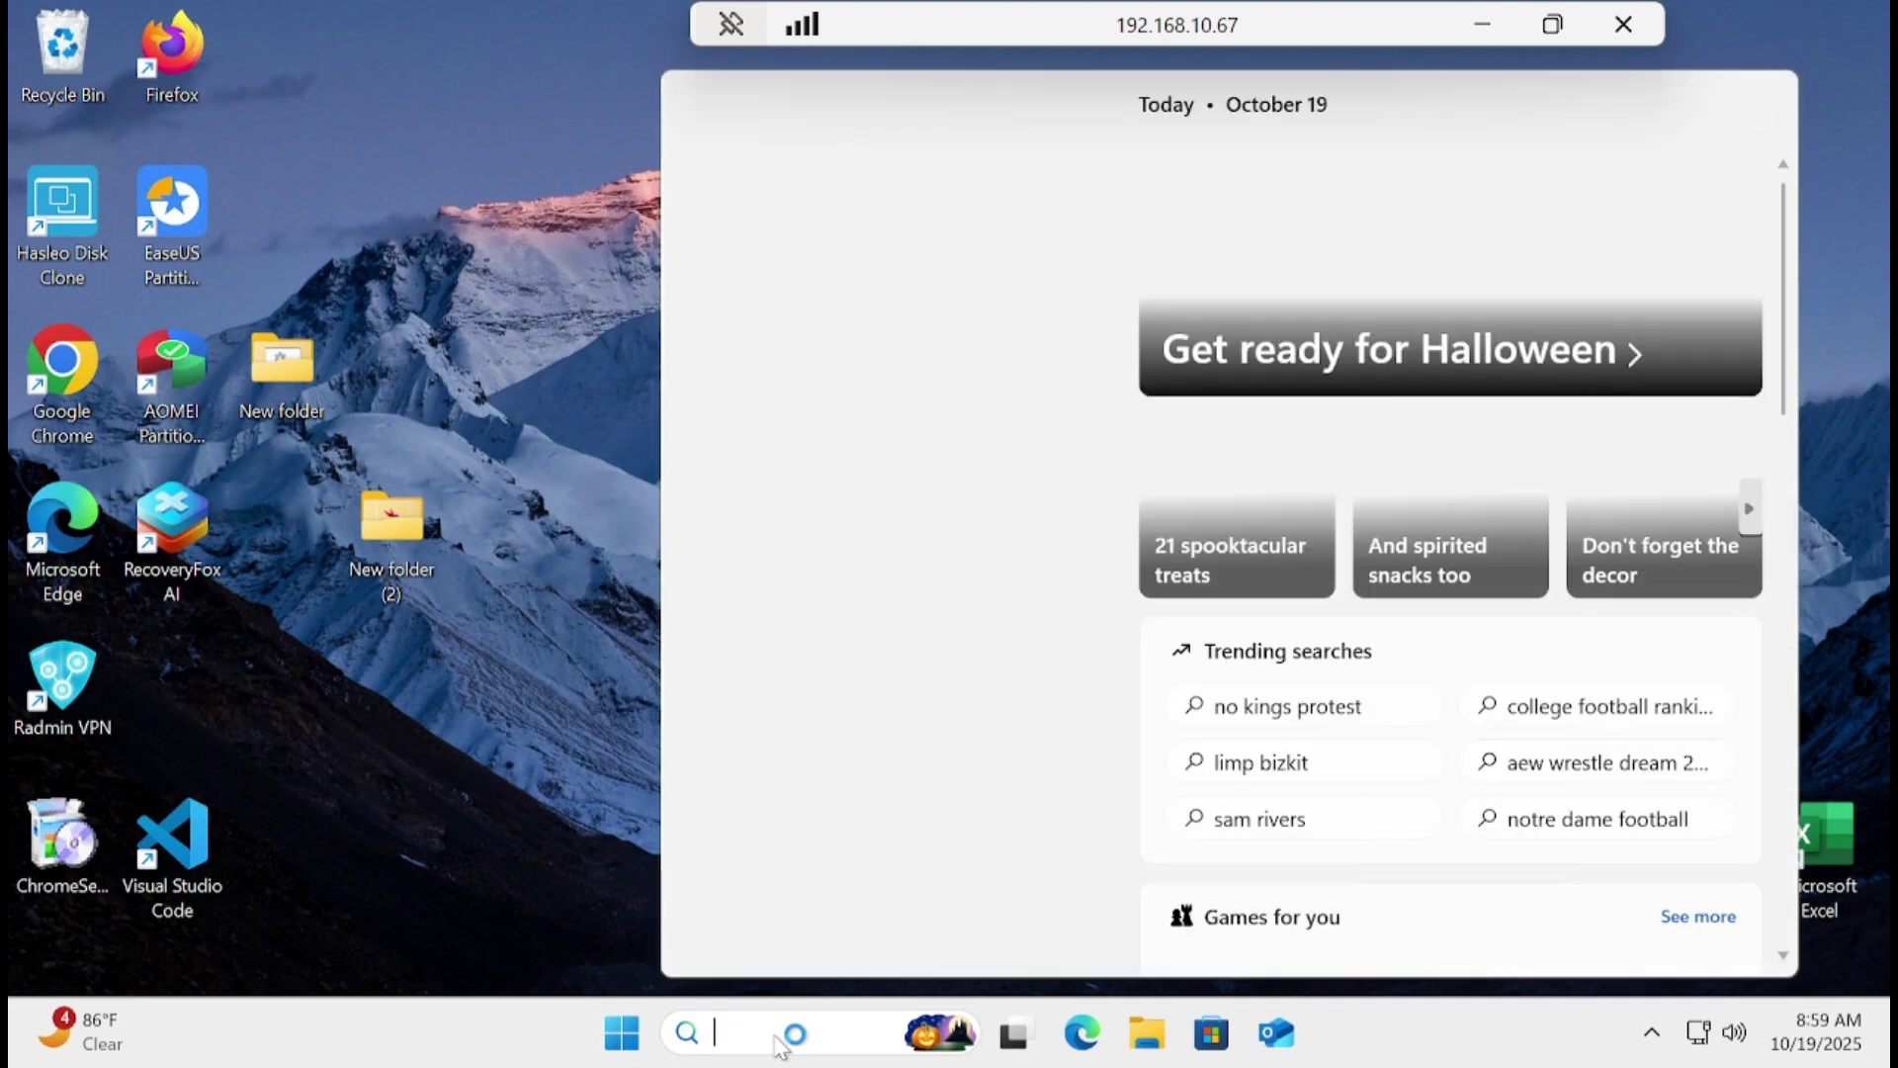
type("winra")
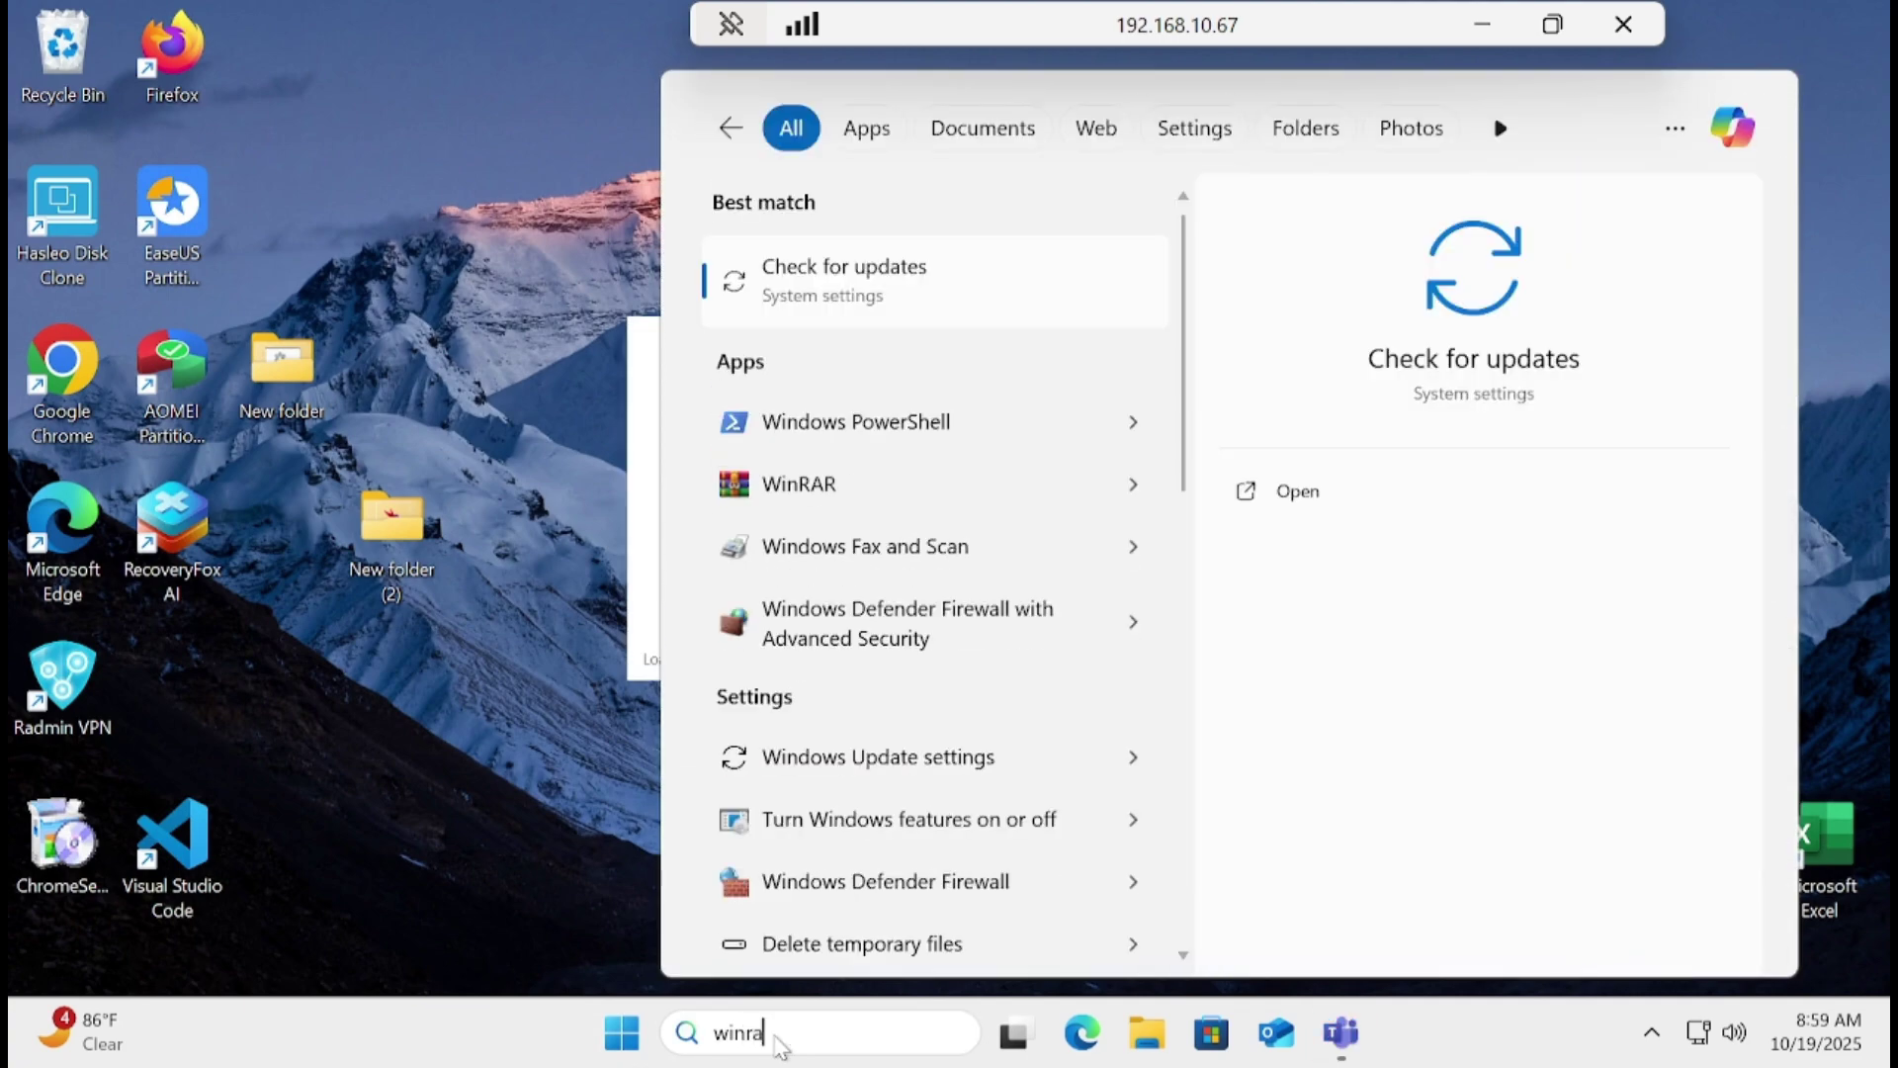
key("BackSpace")
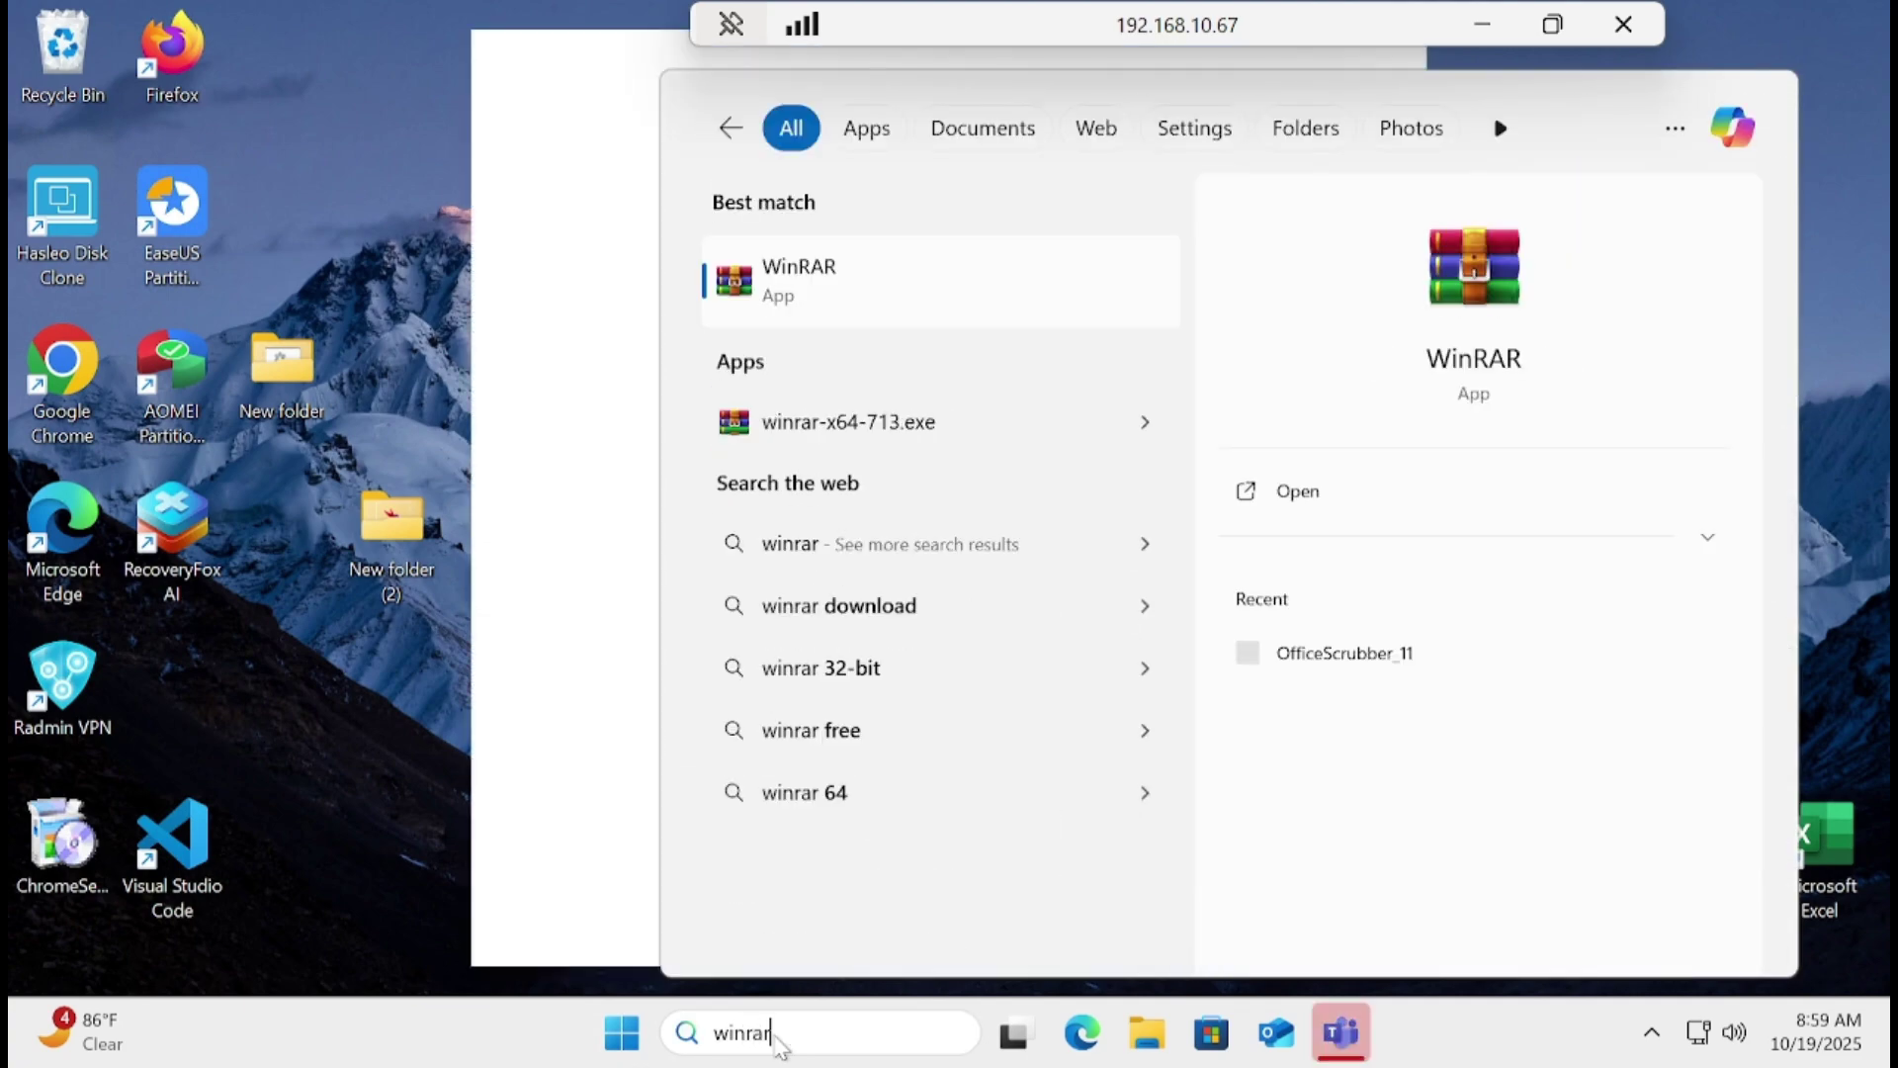
key("BackSpace")
key("BackSpace")
key("BackSpace")
key("BackSpace")
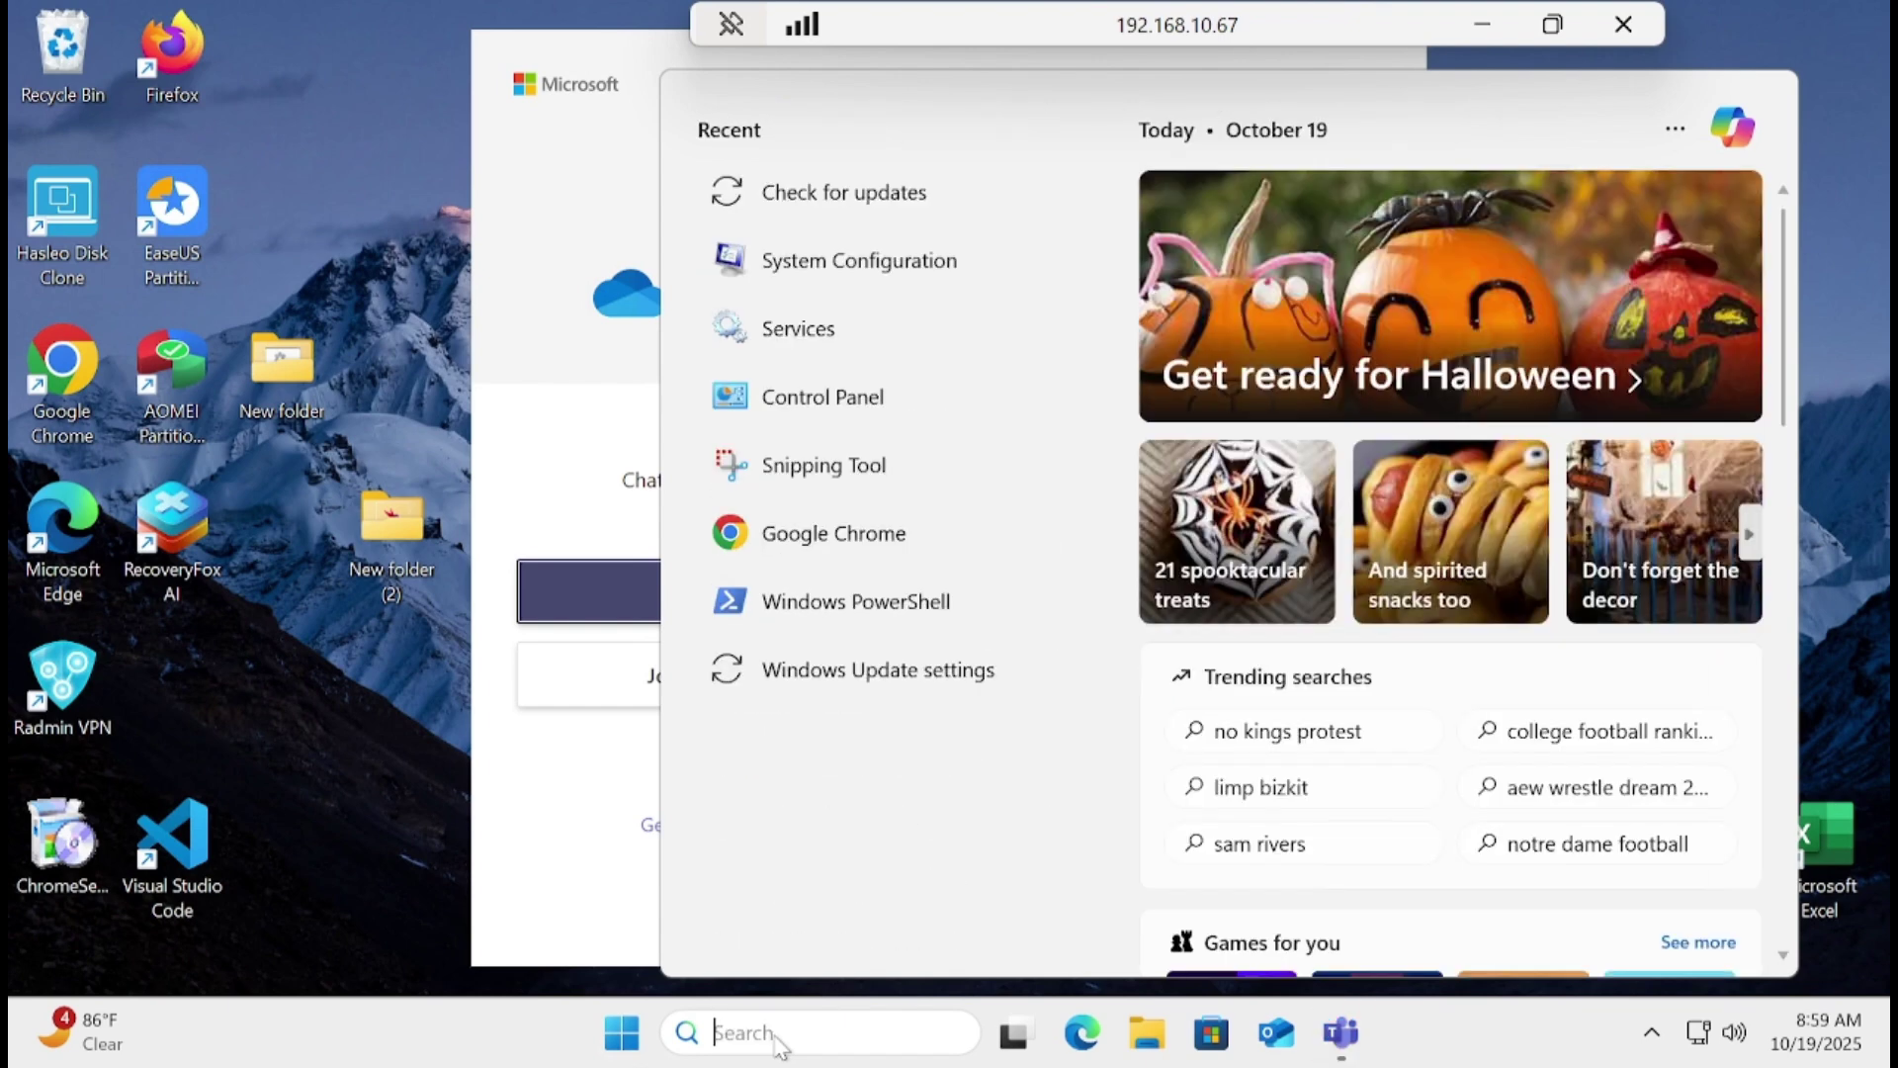
type("winver")
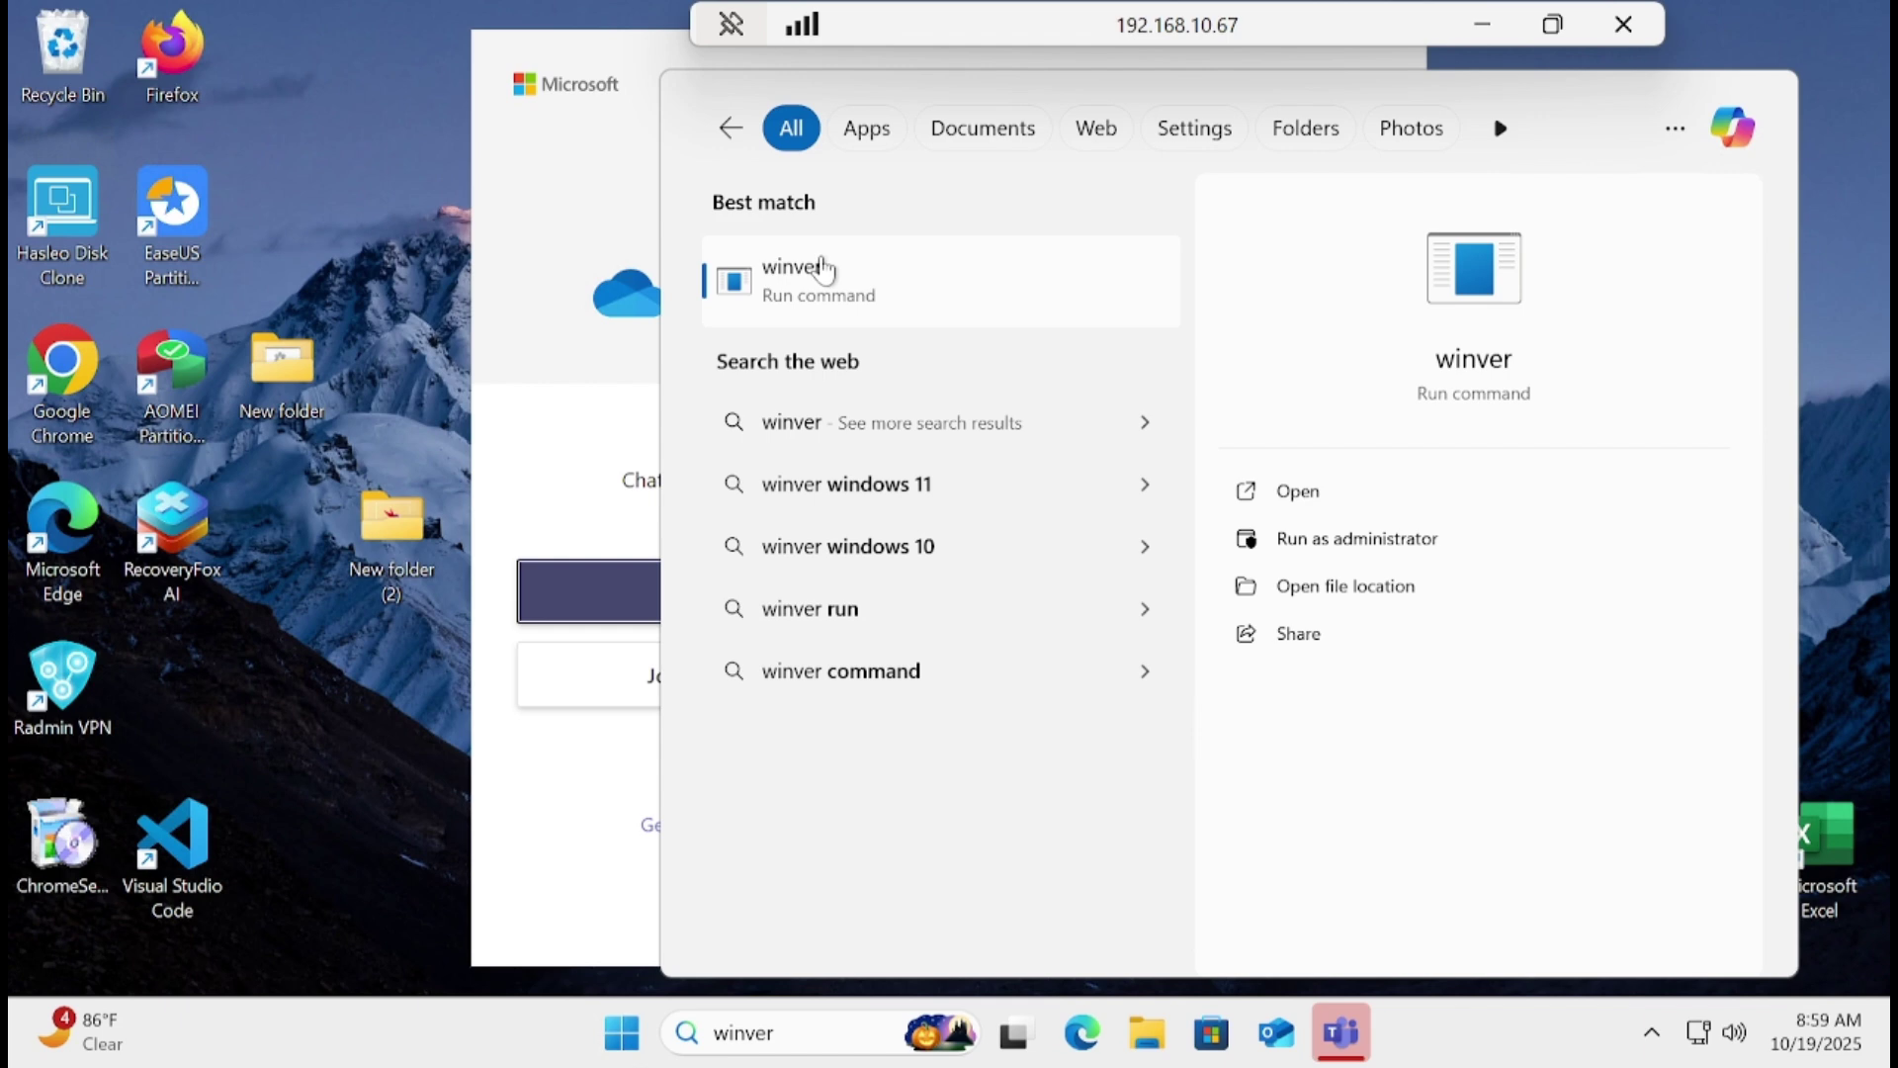
left_click(825, 271)
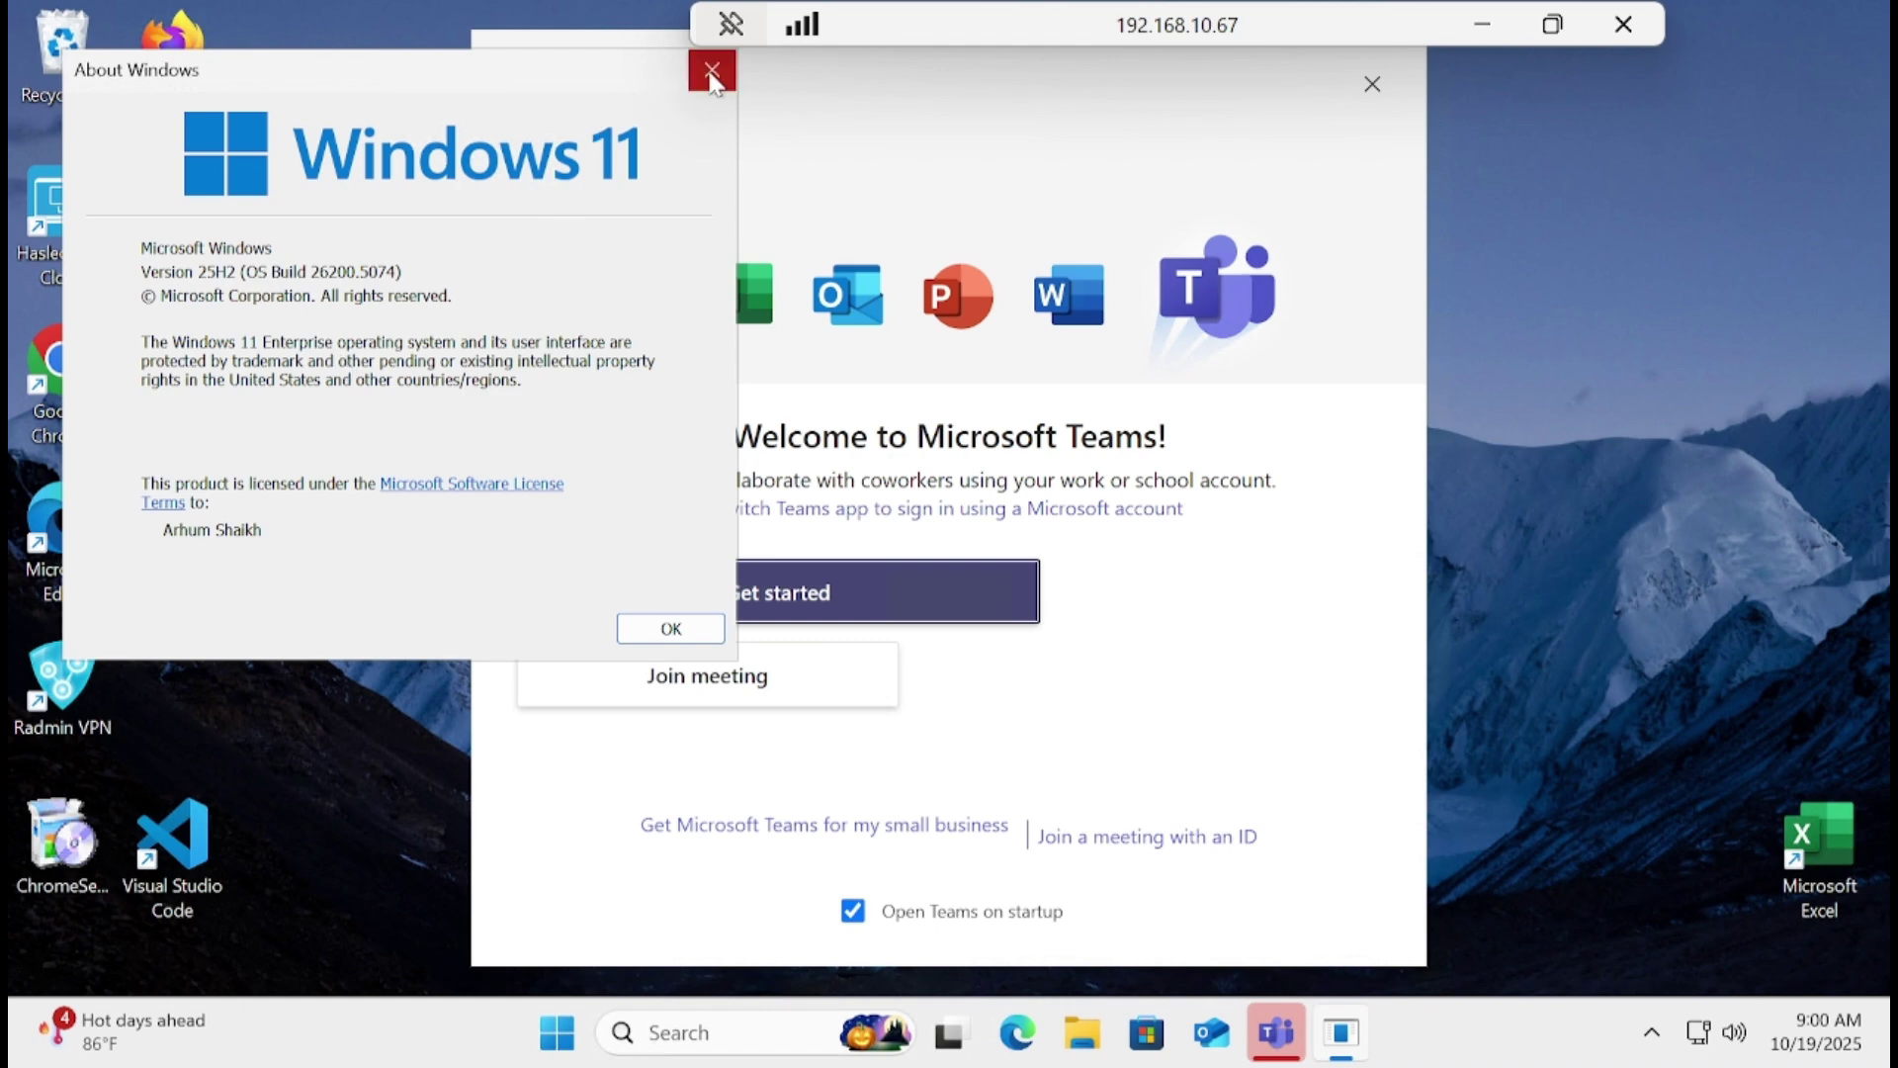
left_click(670, 629)
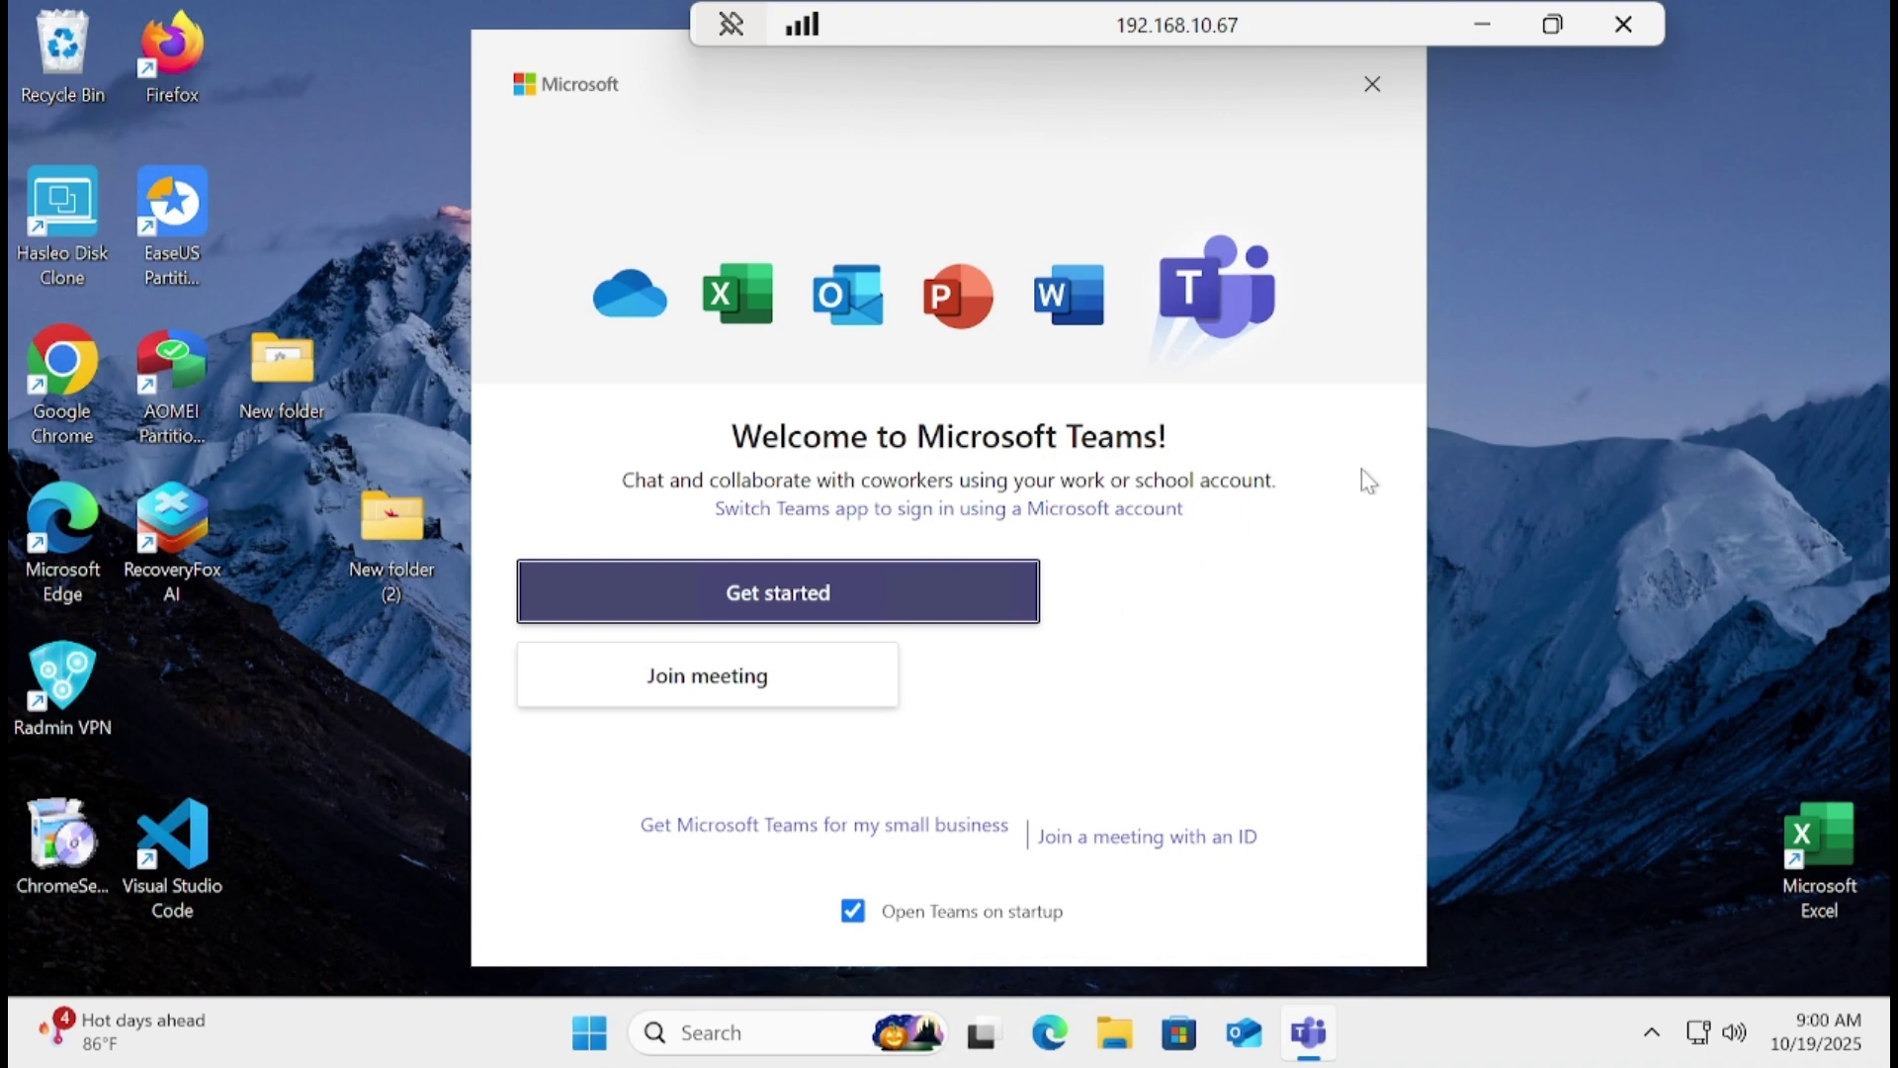
- Disconnect from the remote PC and confirm ending the Remote Desktop session
left_click(1633, 32)
left_click(1048, 591)
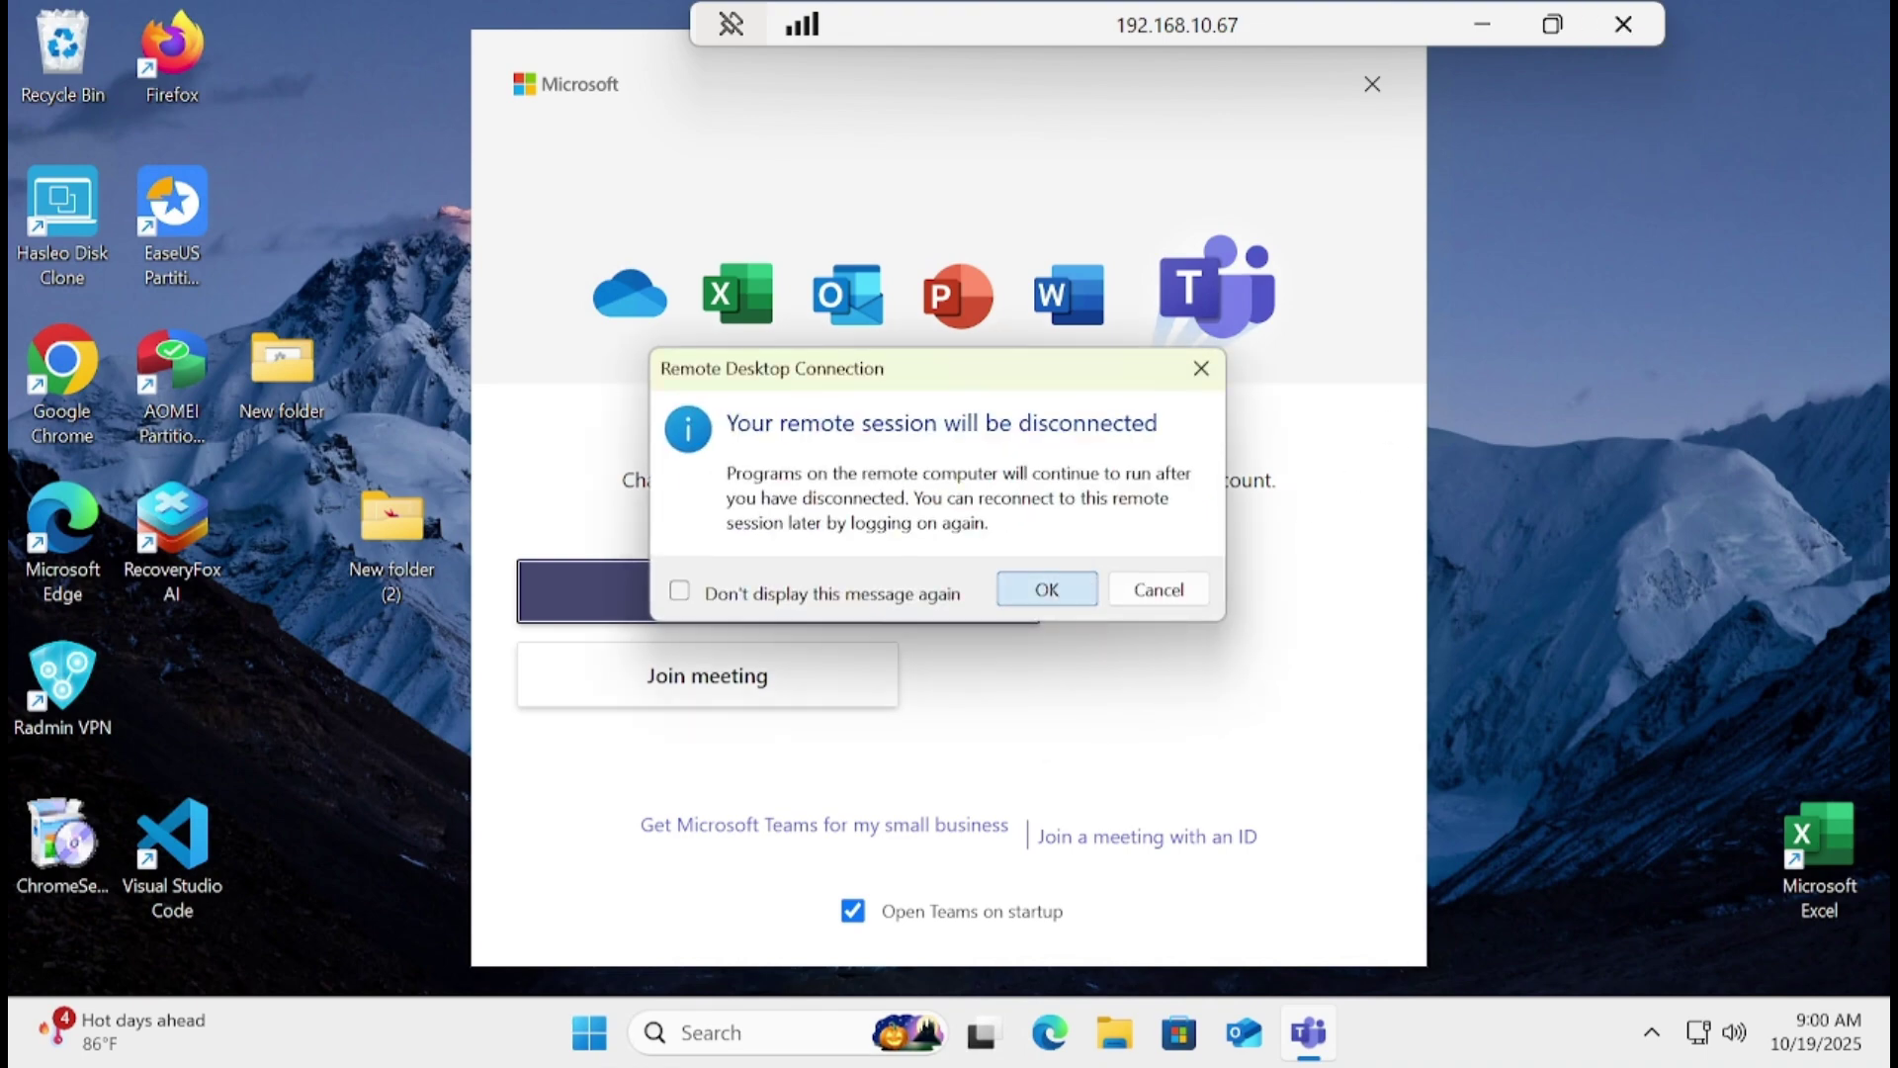